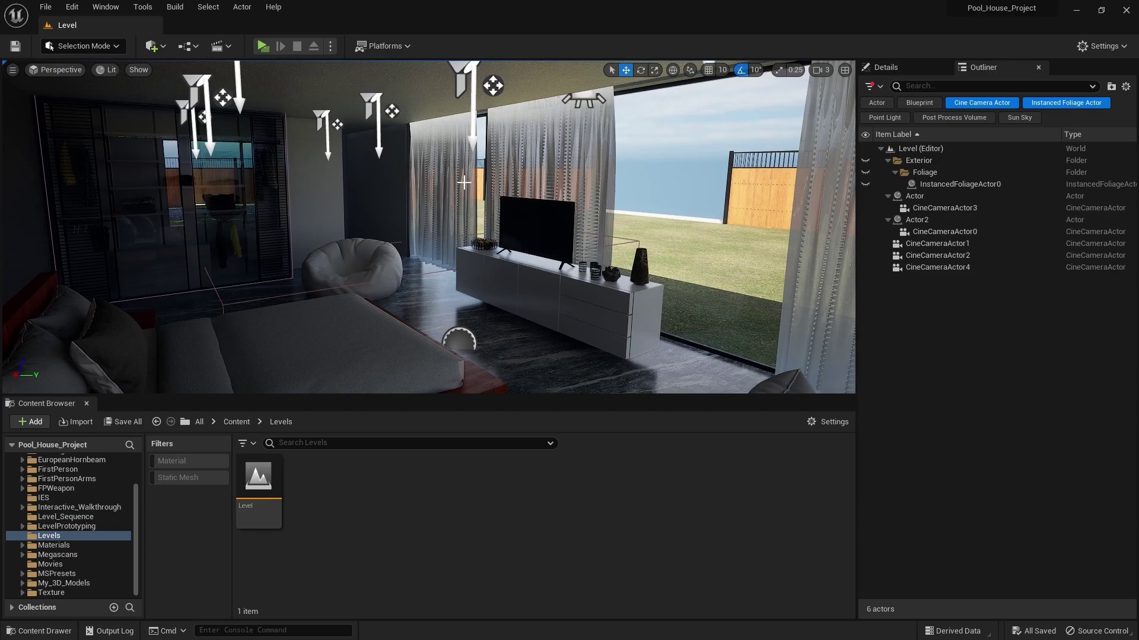
Create a Cine Camera Actor at the current viewport position and pilot CineCameraActor5.
{"action": "left_click", "coordinate": [16, 70]}
{"action": "mouse_move", "coordinate": [107, 303]}
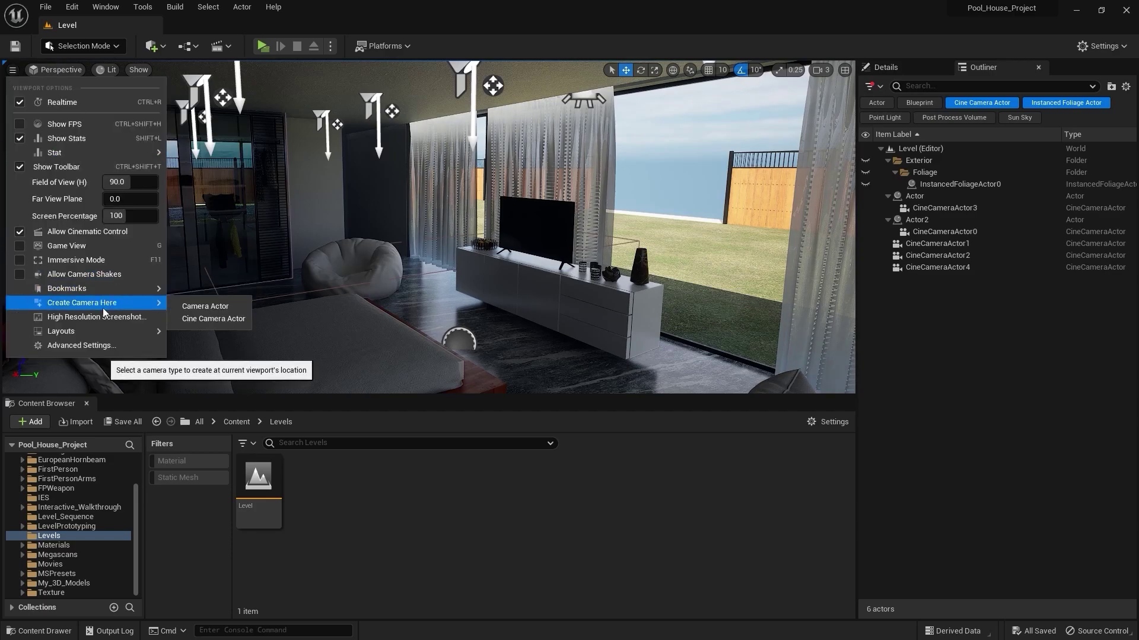
{"action": "left_click", "coordinate": [207, 320]}
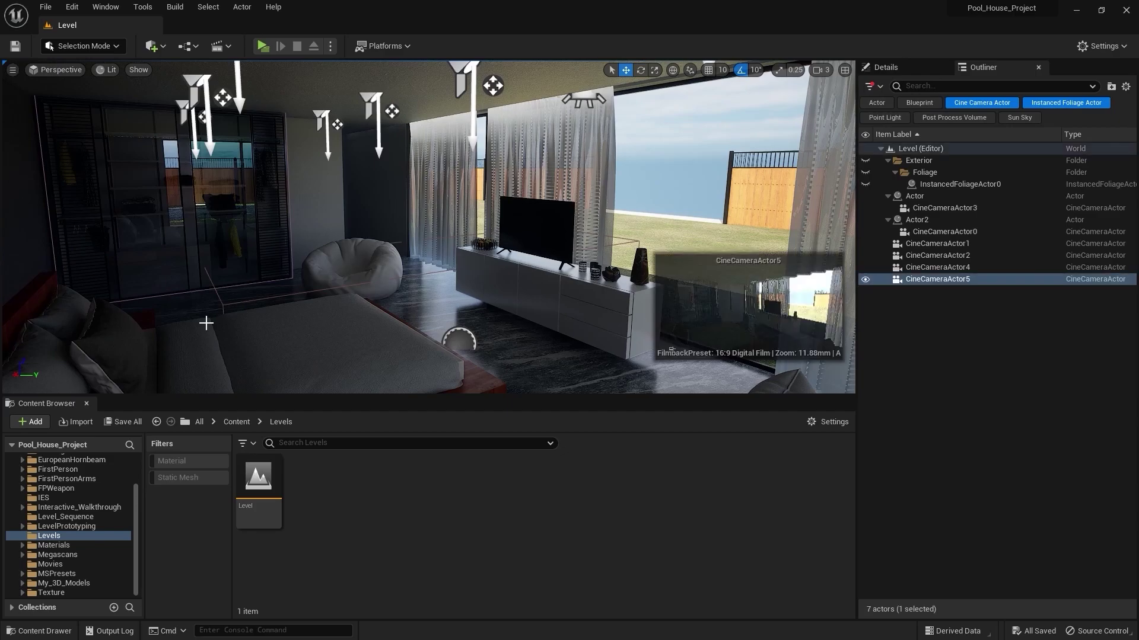
{"action": "right_click", "coordinate": [942, 279]}
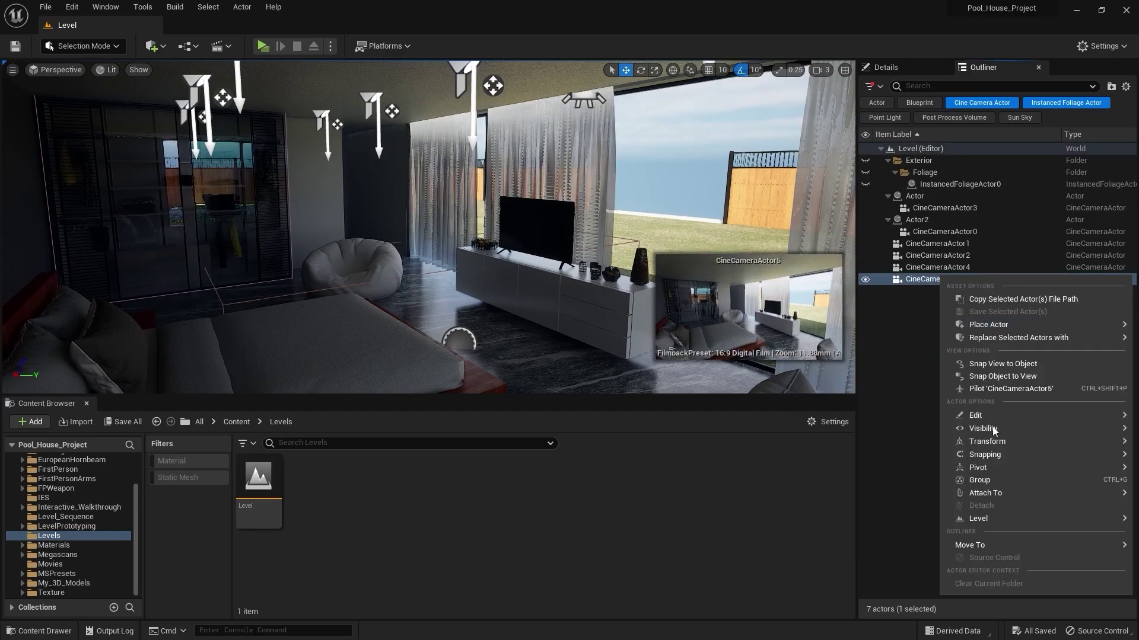
{"action": "left_click", "coordinate": [1014, 391]}
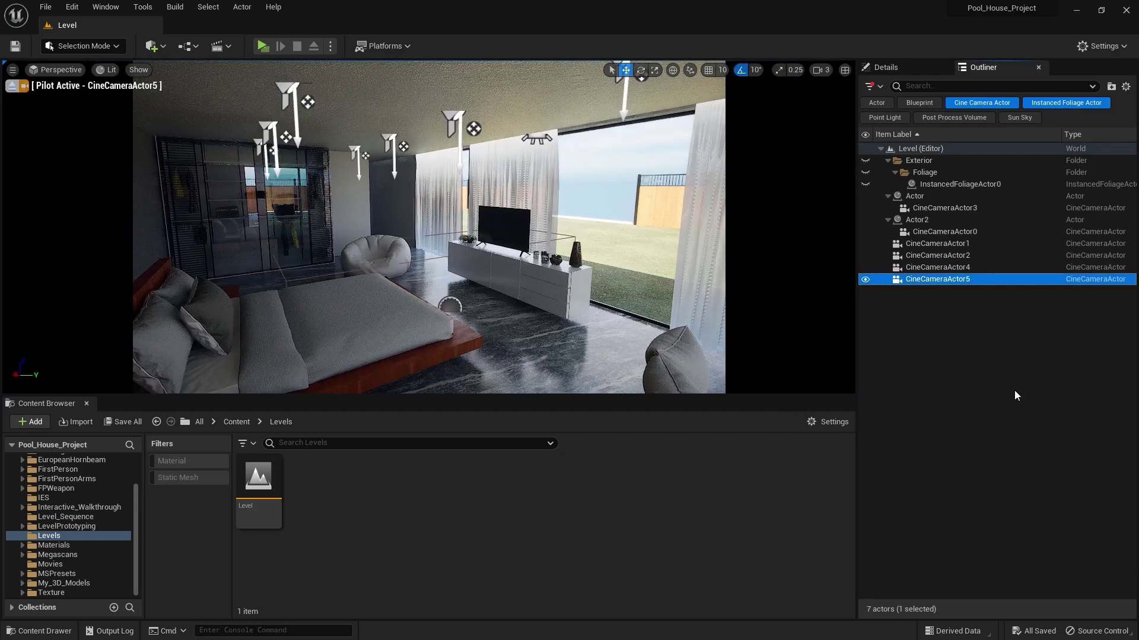
Set the piloted camera's current focal length to 25 and reframe it on the beanbag chair and TV cabinet.
{"action": "left_click", "coordinate": [886, 67]}
{"action": "scroll", "coordinate": [951, 460], "scroll_direction": "down", "scroll_amount": 1}
{"action": "scroll", "coordinate": [948, 443], "scroll_direction": "down", "scroll_amount": 4}
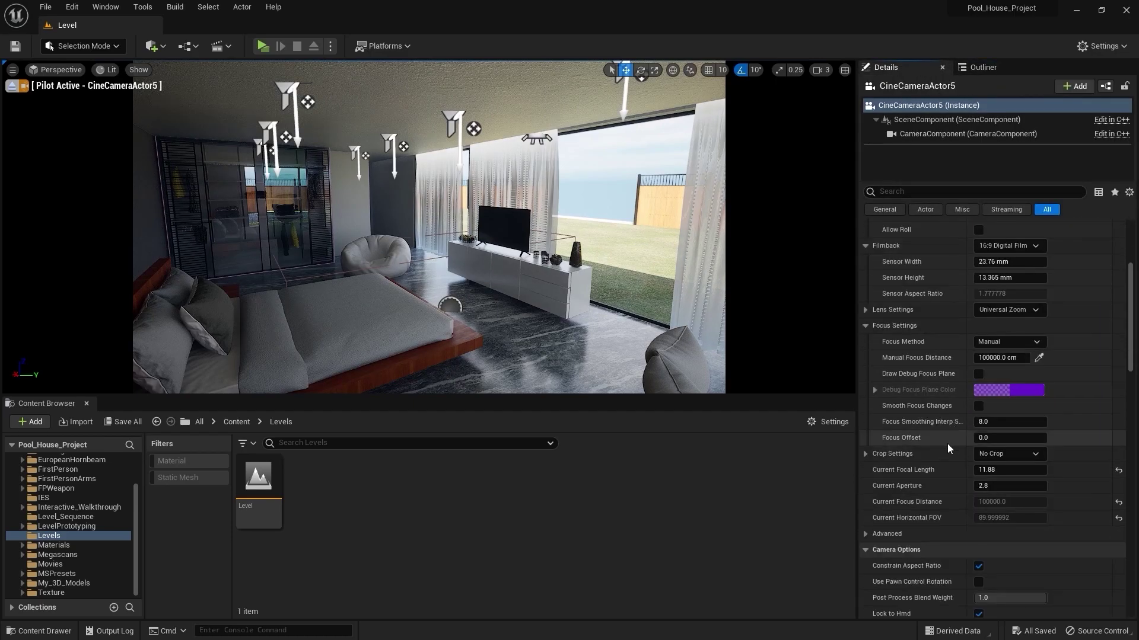
{"action": "left_click", "coordinate": [999, 470]}
{"action": "type", "text": "25"}
{"action": "key", "text": "Return"}
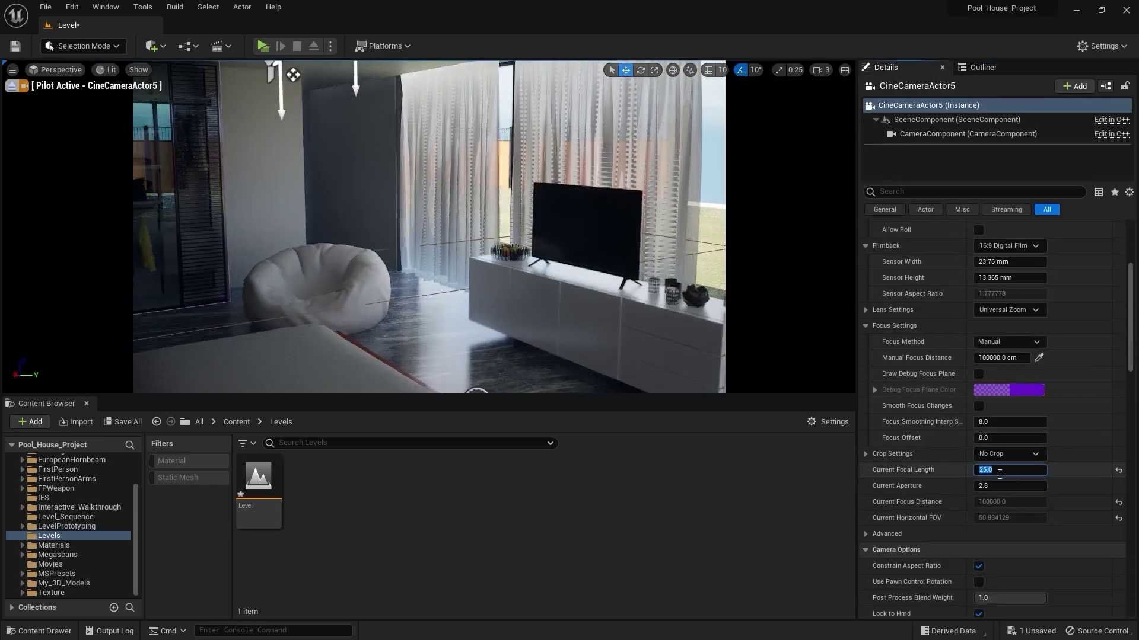
{"action": "mouse_move", "coordinate": [631, 192]}
{"action": "right_mouse_down"}
{"action": "mouse_move", "coordinate": [670, 196]}
{"action": "mouse_move", "coordinate": [563, 198]}
{"action": "mouse_move", "coordinate": [628, 190]}
{"action": "right_mouse_up"}
{"action": "right_click_drag", "start_coordinate": [544, 255], "coordinate": [543, 241]}
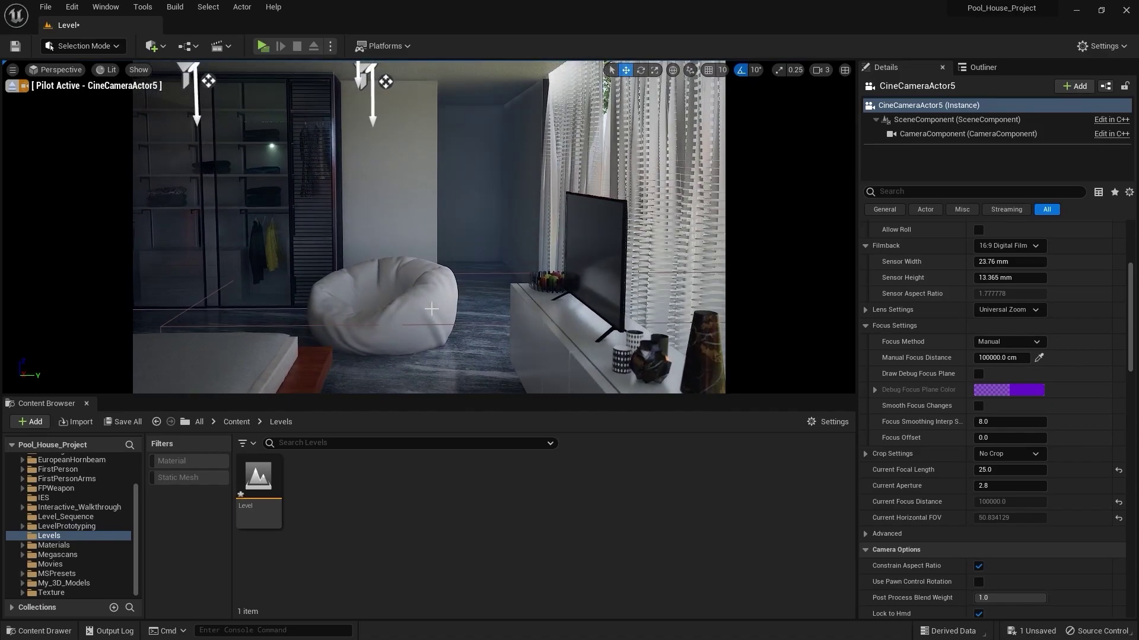
Create a Level Sequence named 6 in the Level_Sequence folder and open it in Sequencer.
{"action": "left_click", "coordinate": [85, 516]}
{"action": "right_click", "coordinate": [600, 489]}
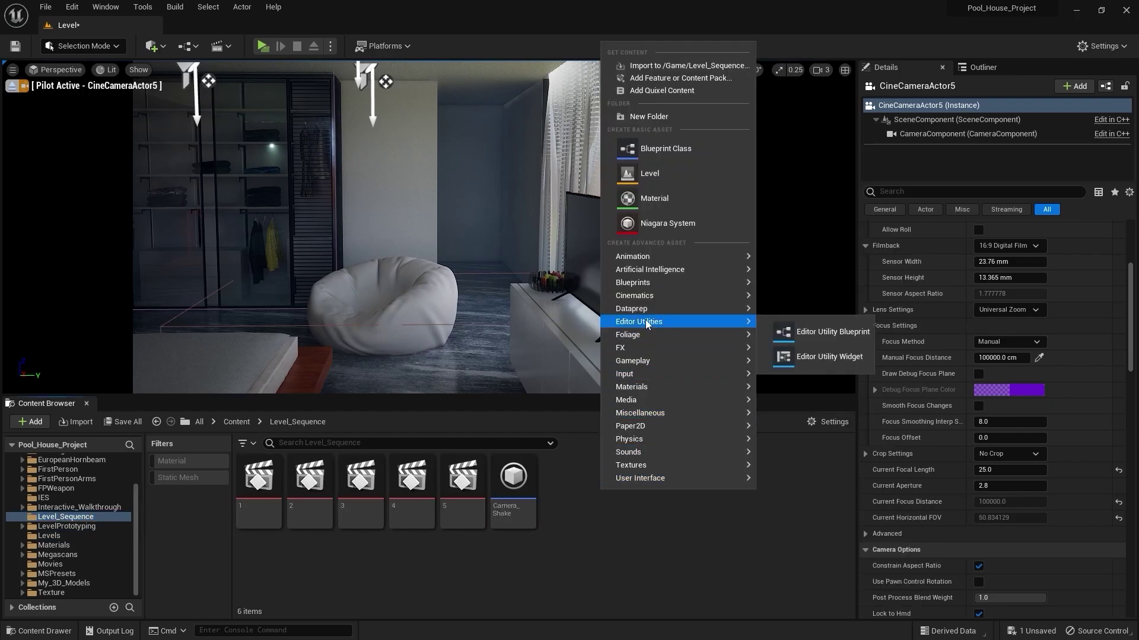
{"action": "mouse_move", "coordinate": [721, 297]}
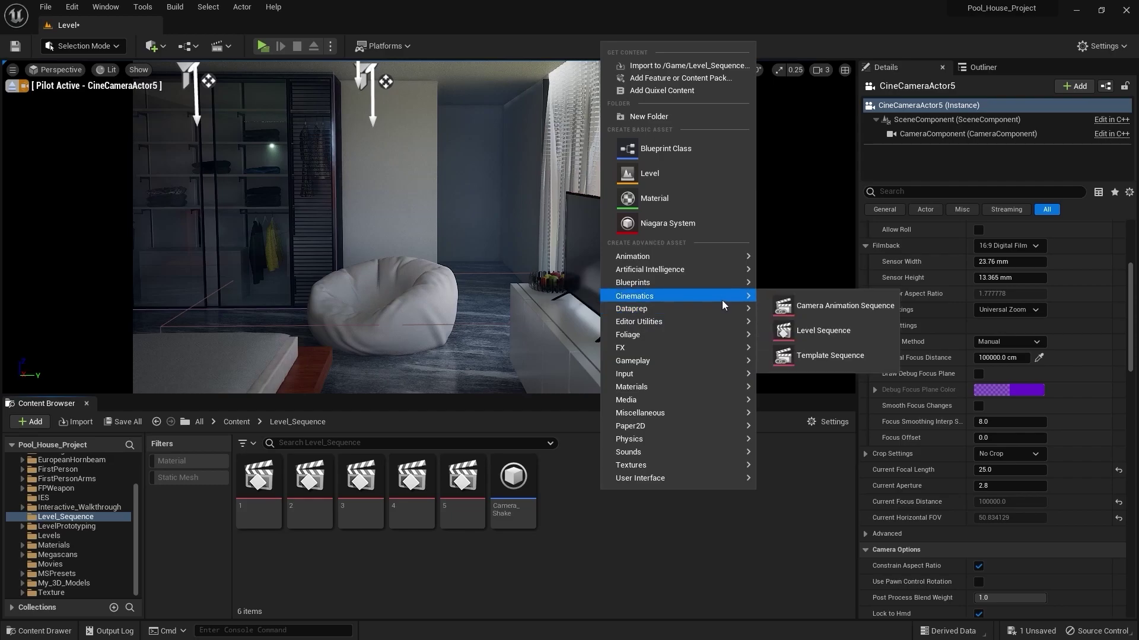
{"action": "left_click", "coordinate": [819, 331]}
{"action": "type", "text": "6"}
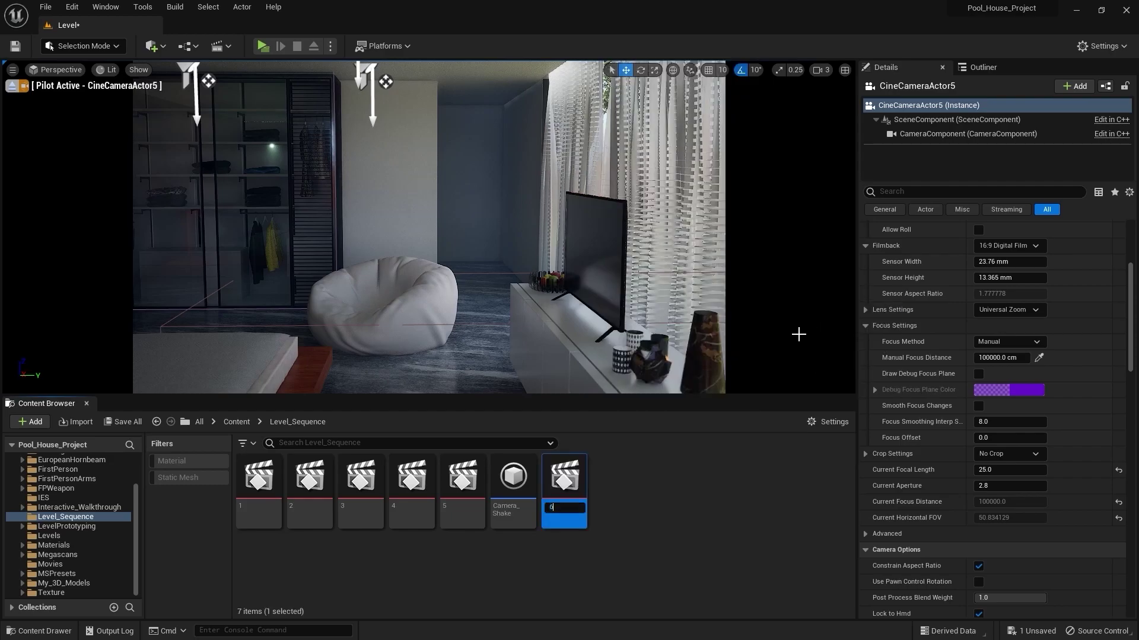
{"action": "key", "text": "Return"}
{"action": "double_click", "coordinate": [507, 480]}
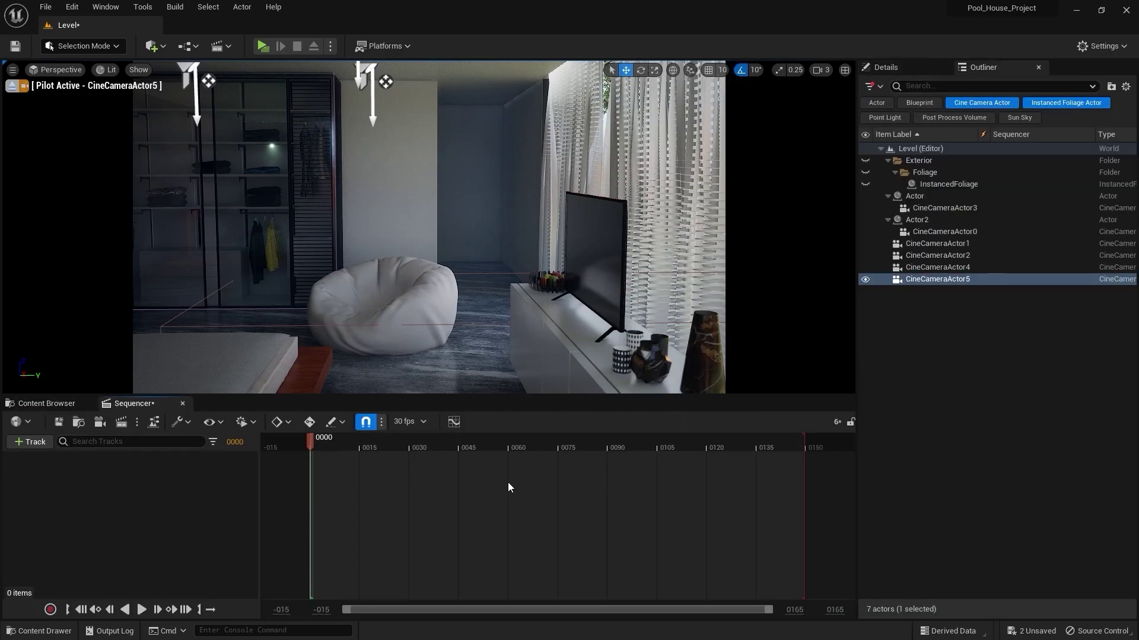
Add CineCameraActor5 to the sequence and expand its transform down to the individual Location channels.
{"action": "left_click_drag", "start_coordinate": [937, 279], "coordinate": [90, 517]}
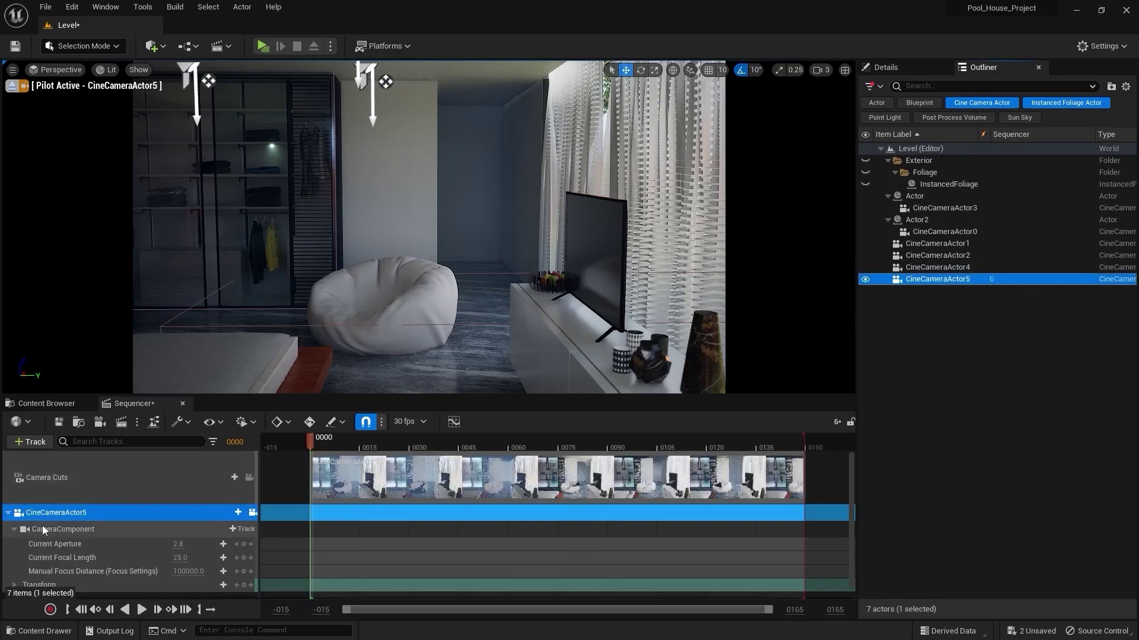
{"action": "scroll", "coordinate": [41, 526], "scroll_direction": "down", "scroll_amount": 1}
{"action": "left_click", "coordinate": [15, 574]}
{"action": "scroll", "coordinate": [44, 543], "scroll_direction": "down", "scroll_amount": 1}
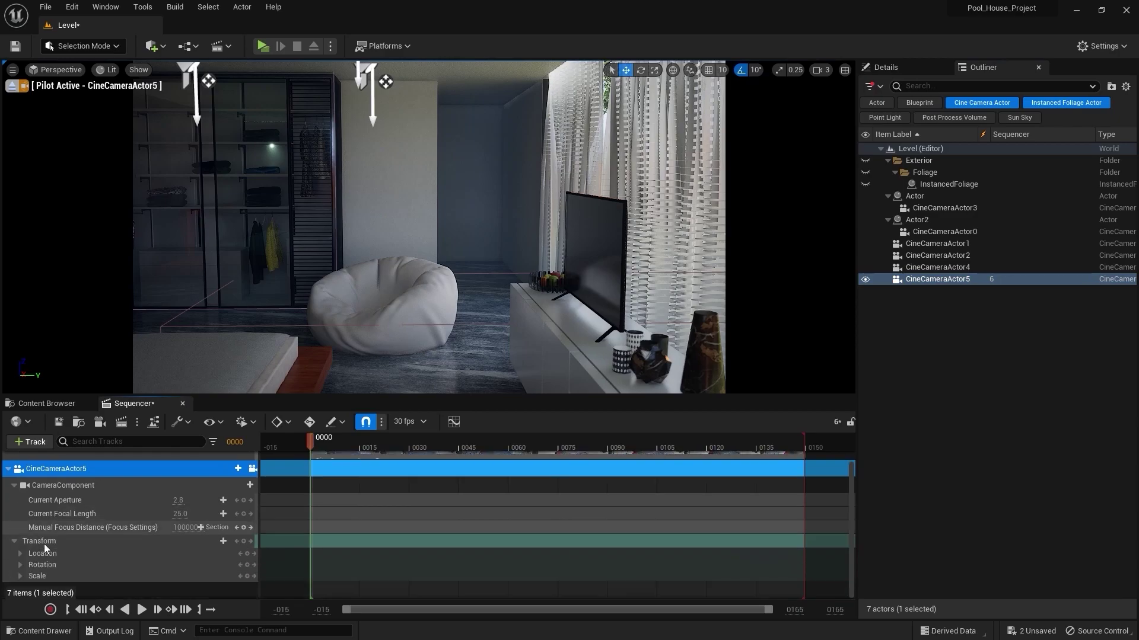
{"action": "left_click", "coordinate": [20, 553]}
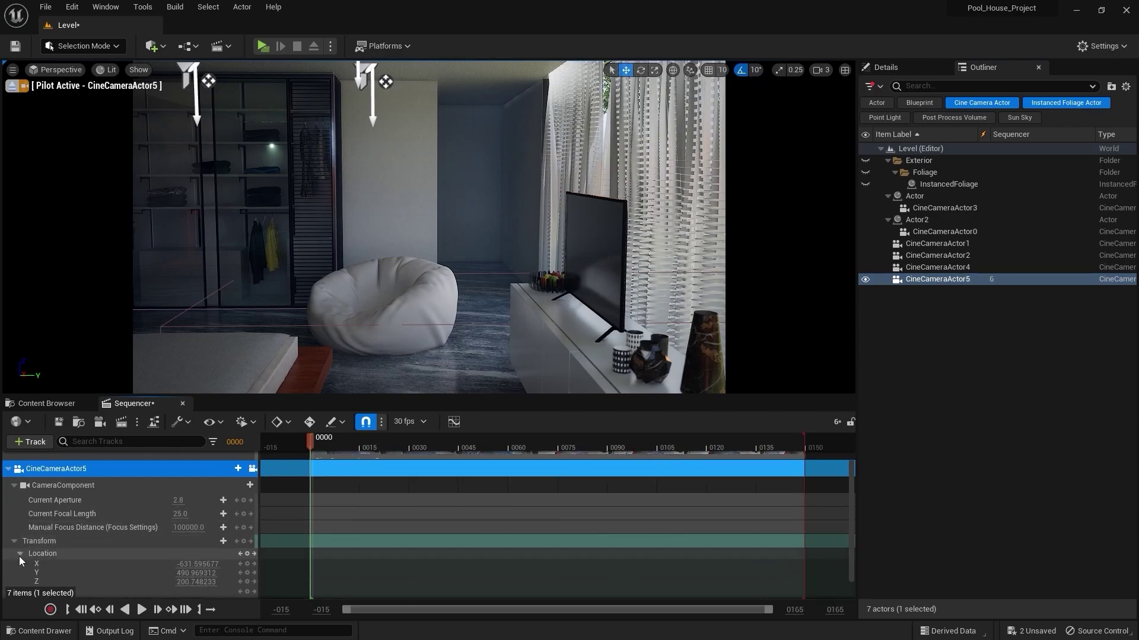
{"action": "scroll", "coordinate": [19, 557], "scroll_direction": "down", "scroll_amount": 2}
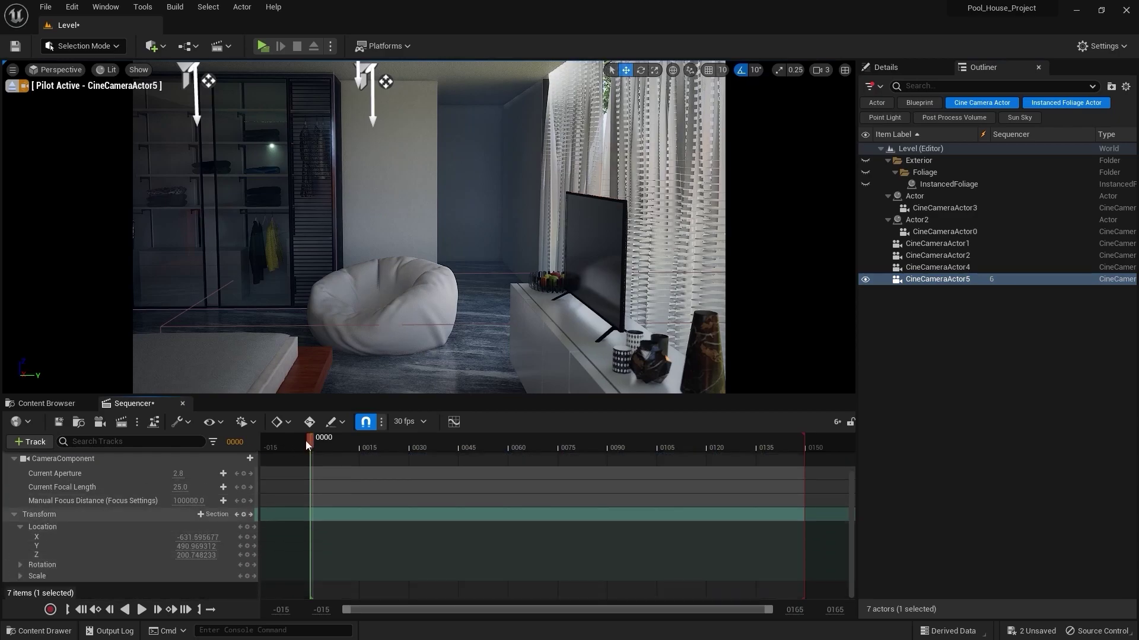
Key the camera's Location X at frame 0, and move it forward to about -509 at frame 150.
{"action": "left_click", "coordinate": [247, 537]}
{"action": "left_click_drag", "start_coordinate": [722, 443], "coordinate": [805, 443]}
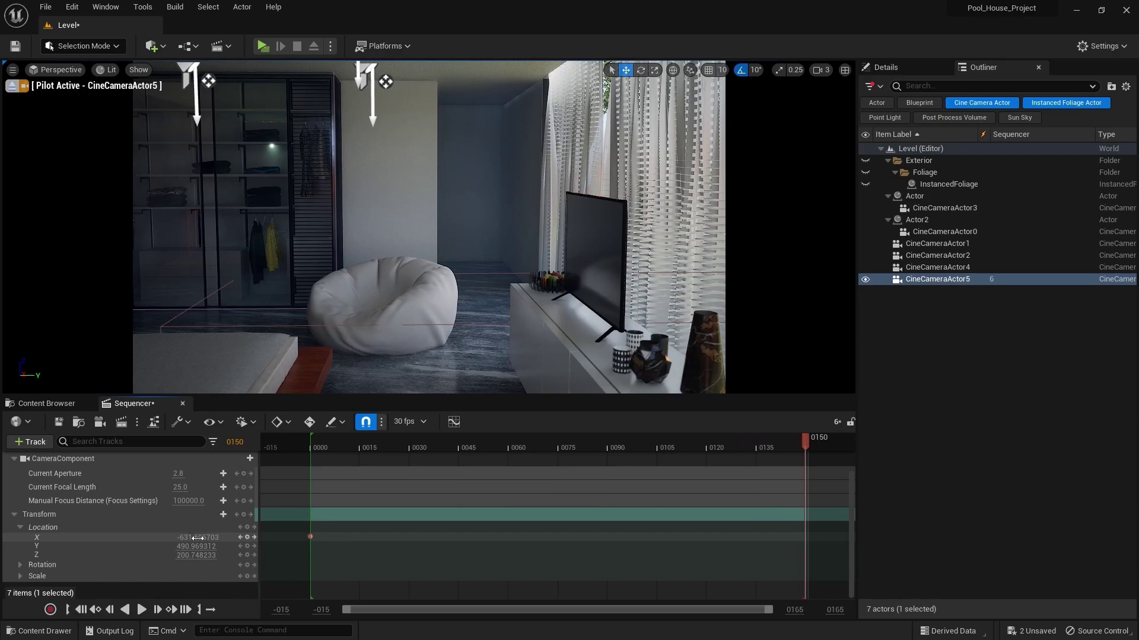
{"action": "left_click_drag", "start_coordinate": [196, 537], "coordinate": [221, 537]}
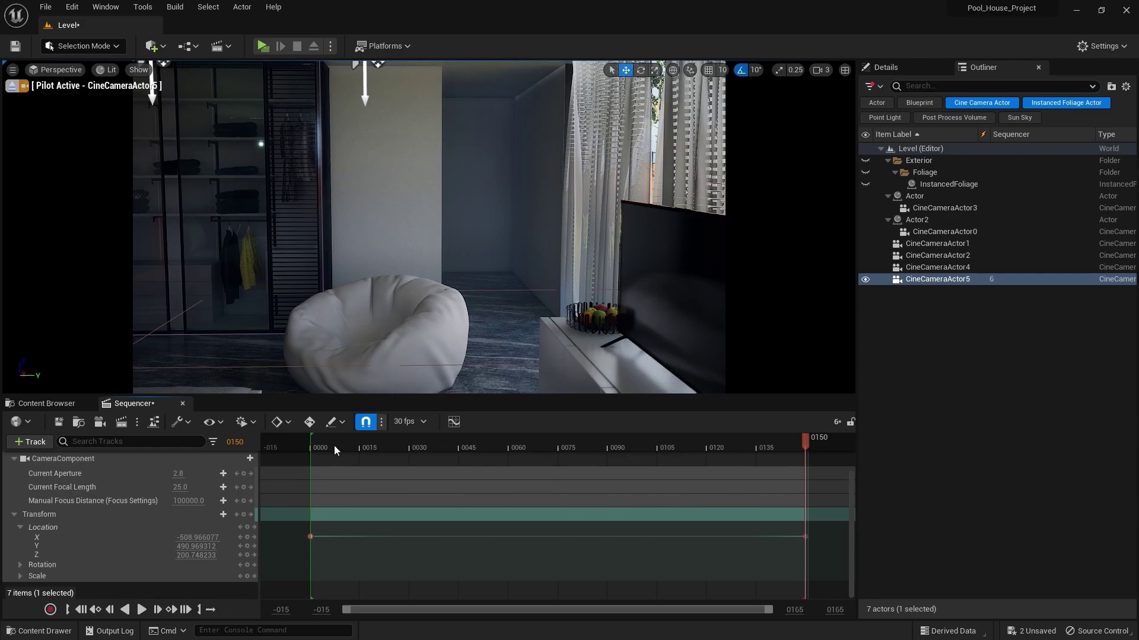
Change the interpolation of both Location X keys to Linear, with the playhead back at frame 0.
{"action": "left_click", "coordinate": [312, 446]}
{"action": "left_click_drag", "start_coordinate": [294, 504], "coordinate": [809, 535]}
{"action": "right_click", "coordinate": [809, 535]}
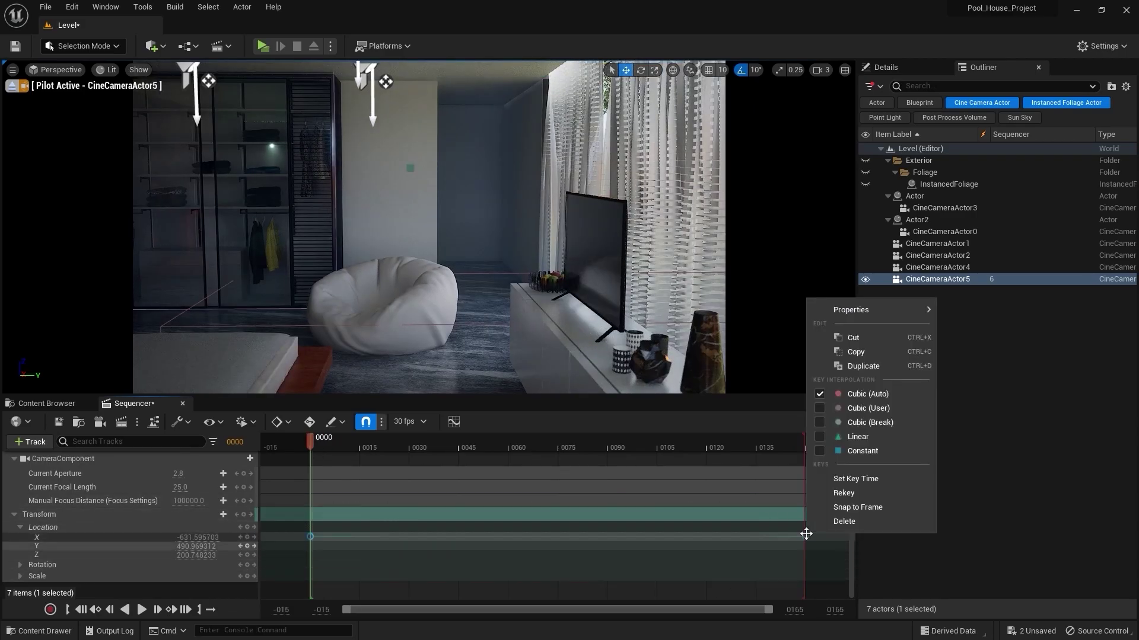
{"action": "left_click", "coordinate": [844, 448]}
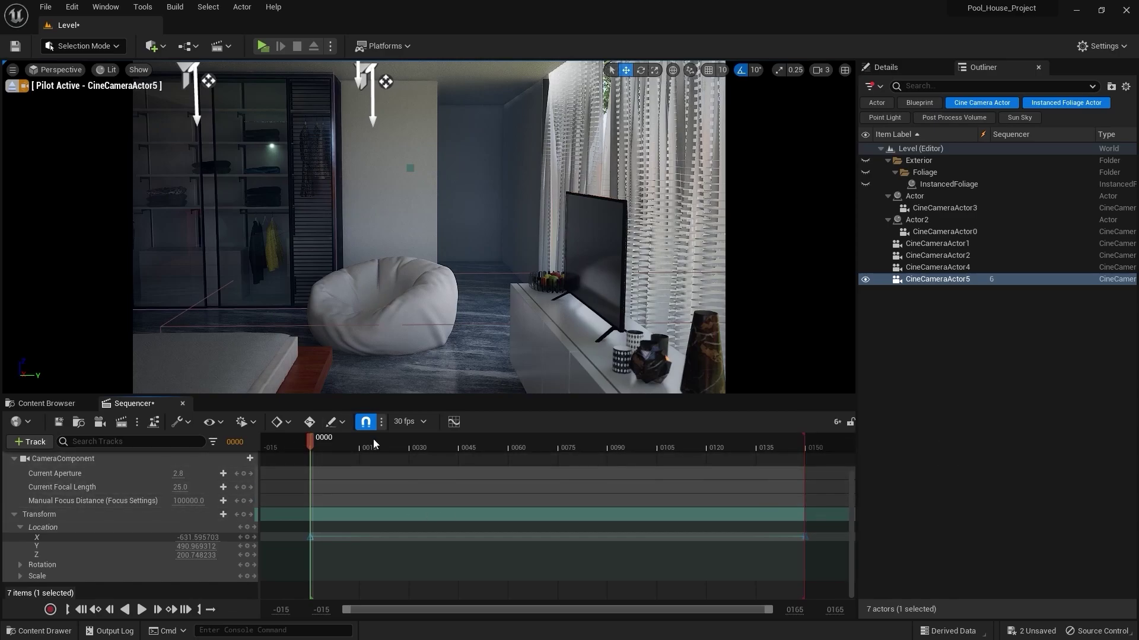
Preview the camera animation with the viewport icons hidden, and return the playhead to frame 0.
{"action": "key", "text": "space"}
{"action": "key", "text": "g"}
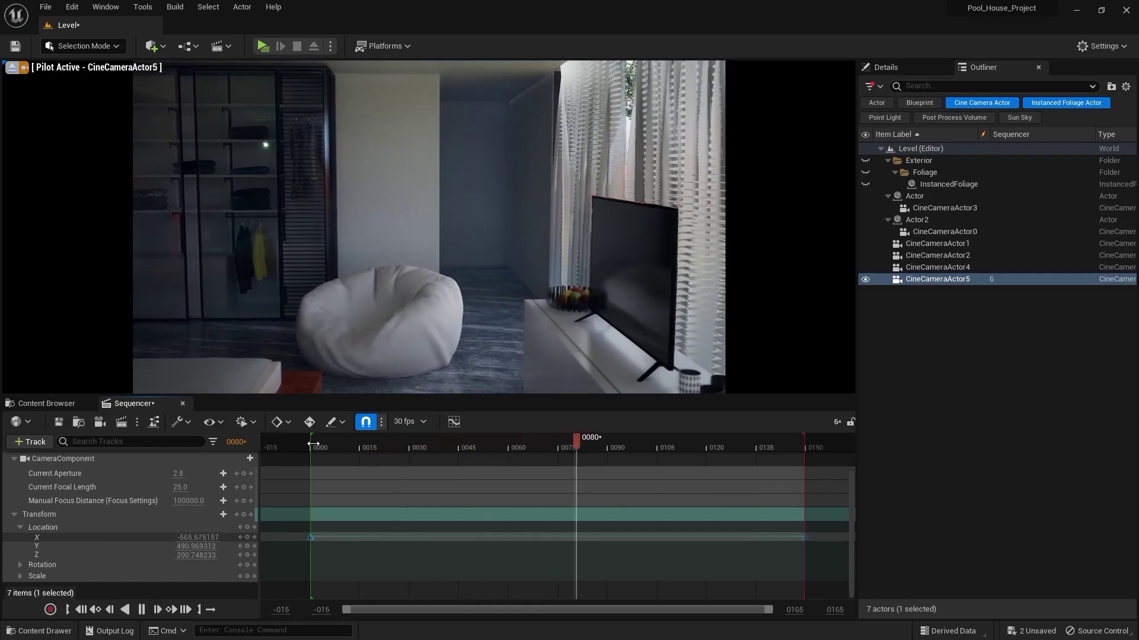
{"action": "key", "text": "space"}
{"action": "left_click_drag", "start_coordinate": [358, 444], "coordinate": [310, 444]}
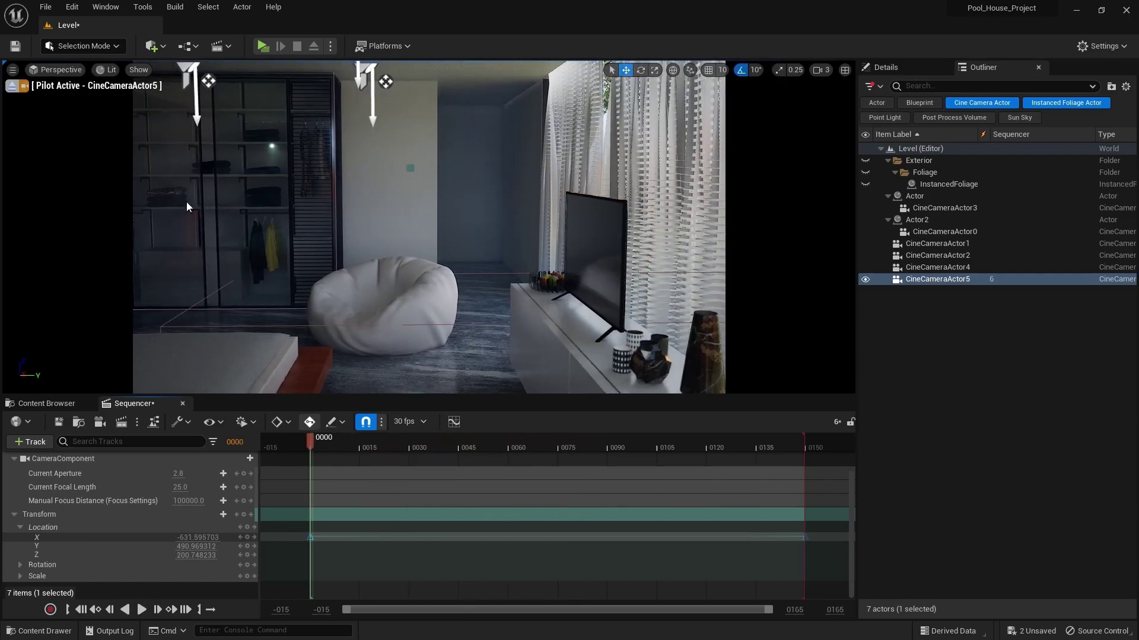
Switch the viewport's view mode to Path Tracing.
{"action": "left_click", "coordinate": [108, 69]}
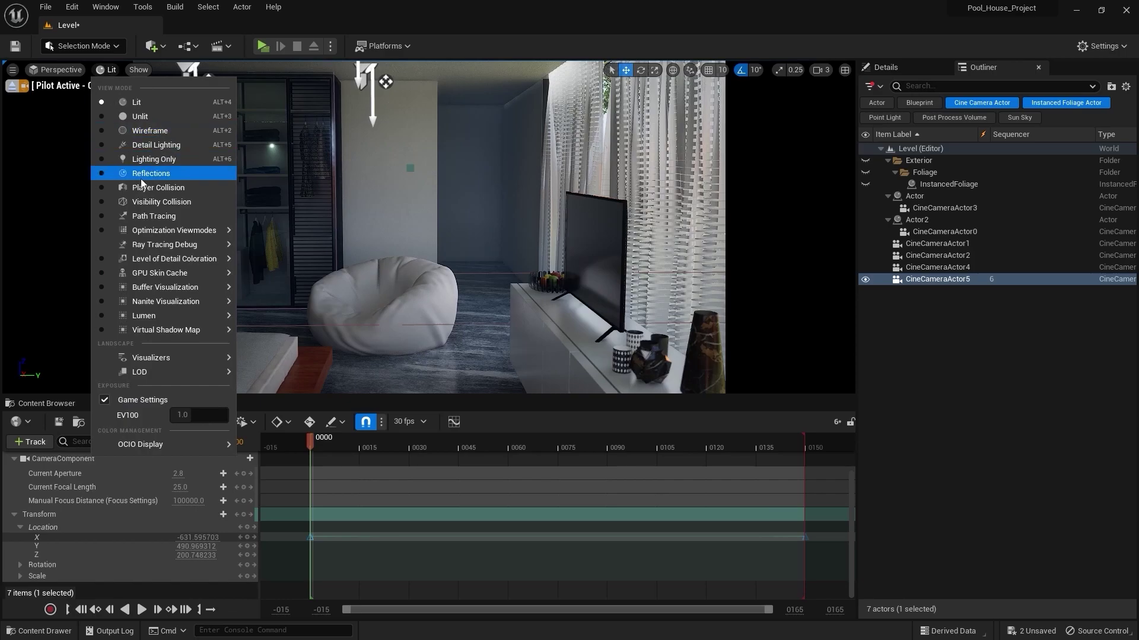
{"action": "left_click", "coordinate": [149, 211]}
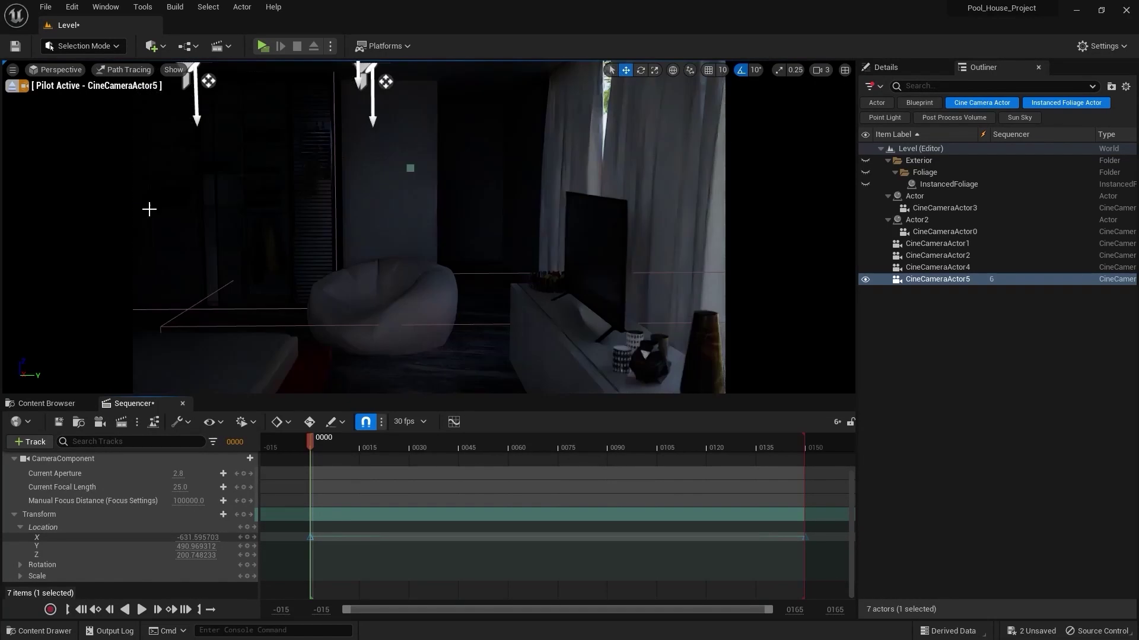
Override the camera's exposure with Manual metering mode and an exposure compensation of about 2.68.
{"action": "left_click", "coordinate": [905, 66]}
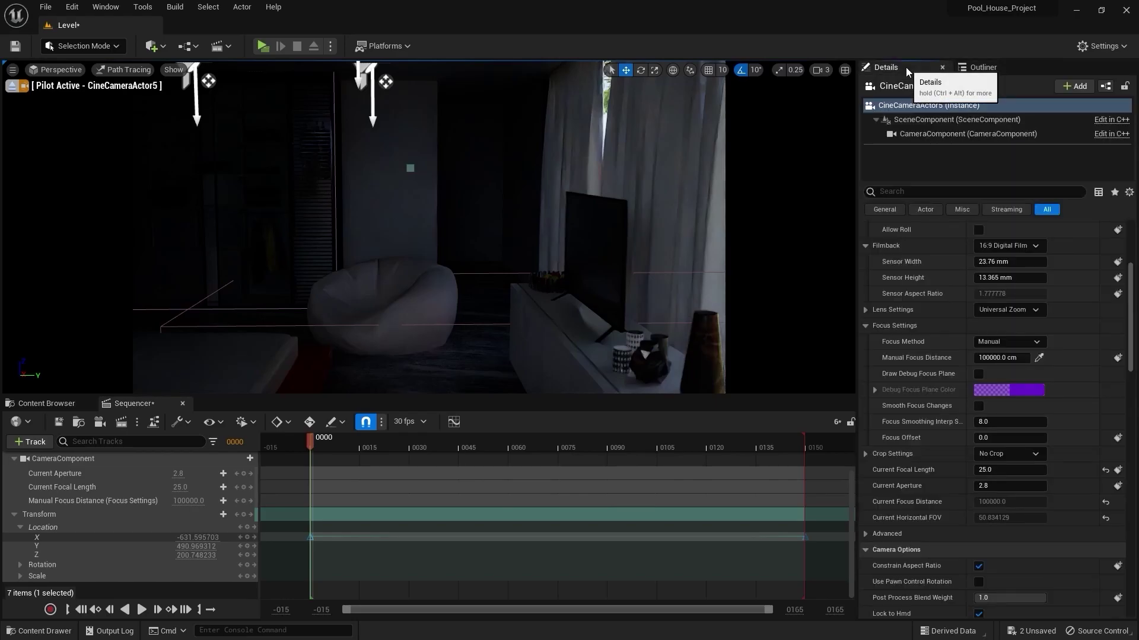
{"action": "left_click", "coordinate": [936, 190]}
{"action": "type", "text": "exposure"}
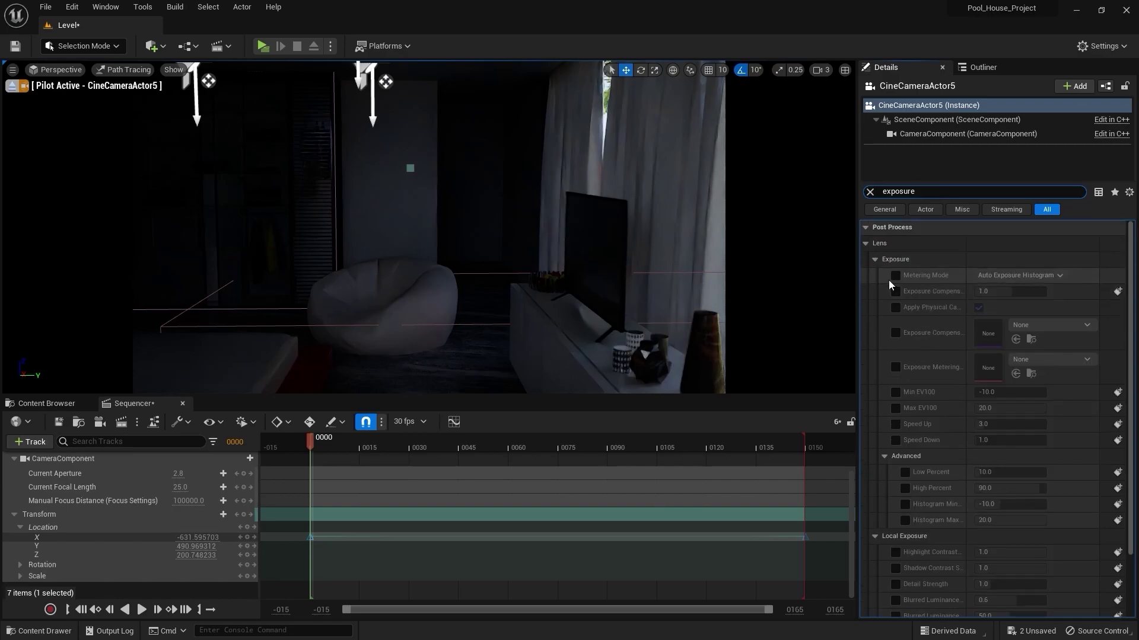
{"action": "left_click", "coordinate": [896, 275]}
{"action": "left_click", "coordinate": [896, 291]}
{"action": "left_click", "coordinate": [1041, 276]}
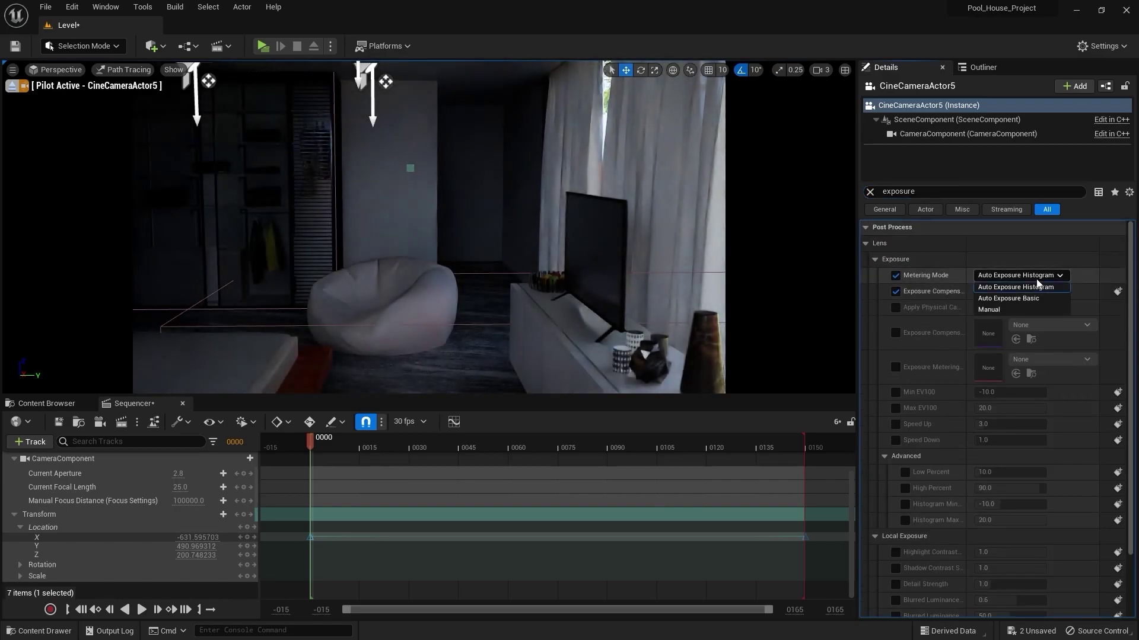
{"action": "left_click", "coordinate": [1011, 309]}
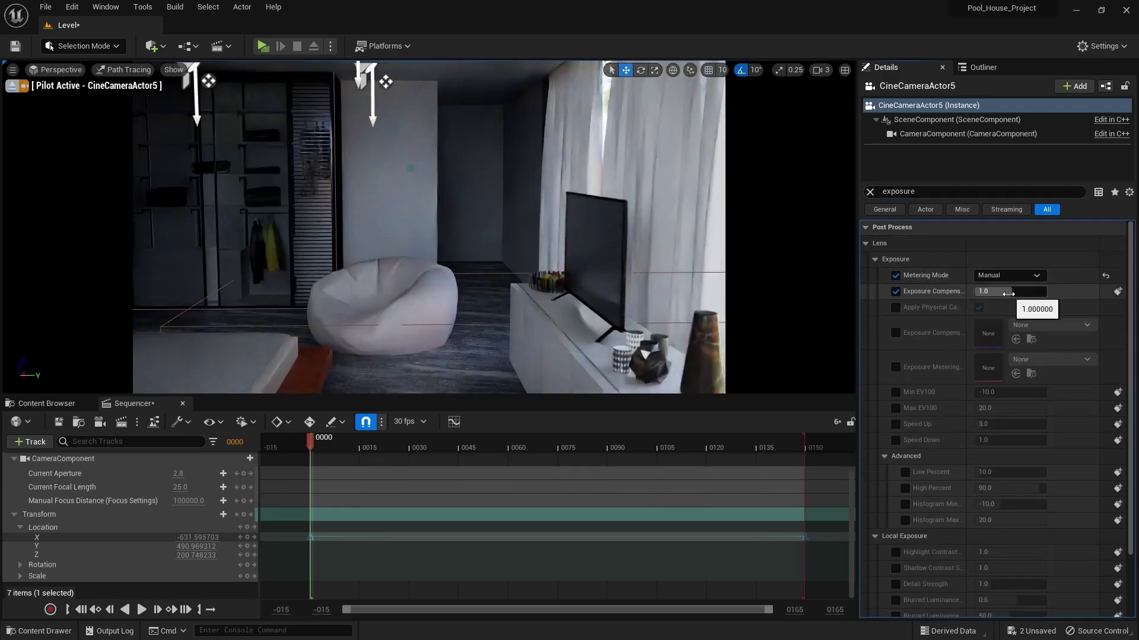
{"action": "left_click_drag", "start_coordinate": [1008, 294], "coordinate": [1049, 294]}
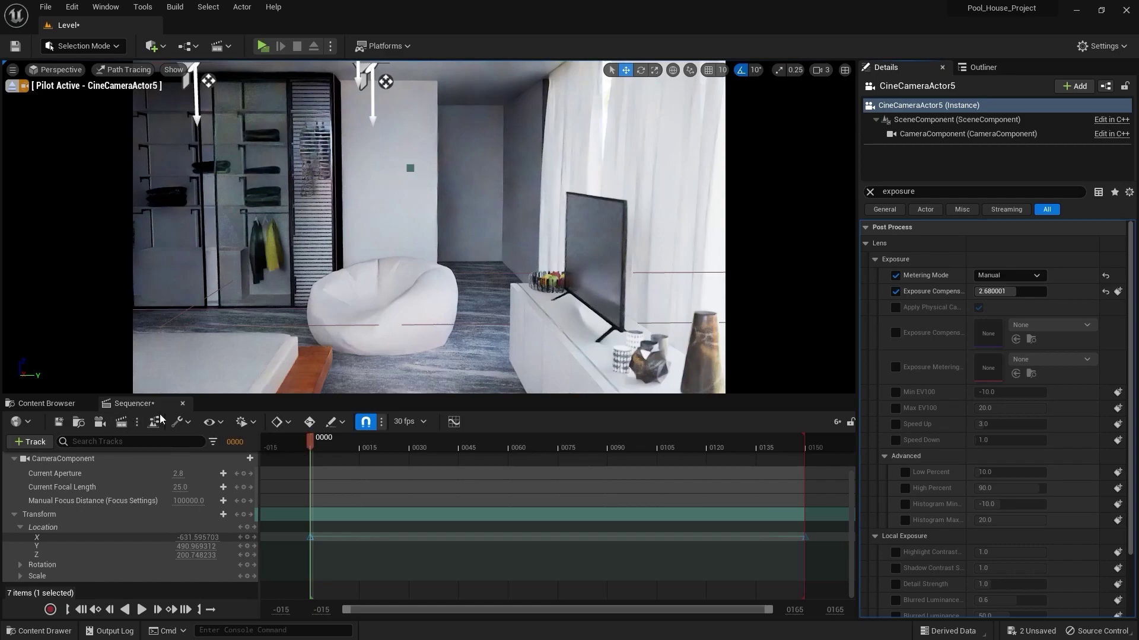
Turn off the path tracing Denoiser in the PostProcessVolume and stop piloting CineCameraActor5.
{"action": "left_click", "coordinate": [988, 69]}
{"action": "left_click", "coordinate": [970, 118]}
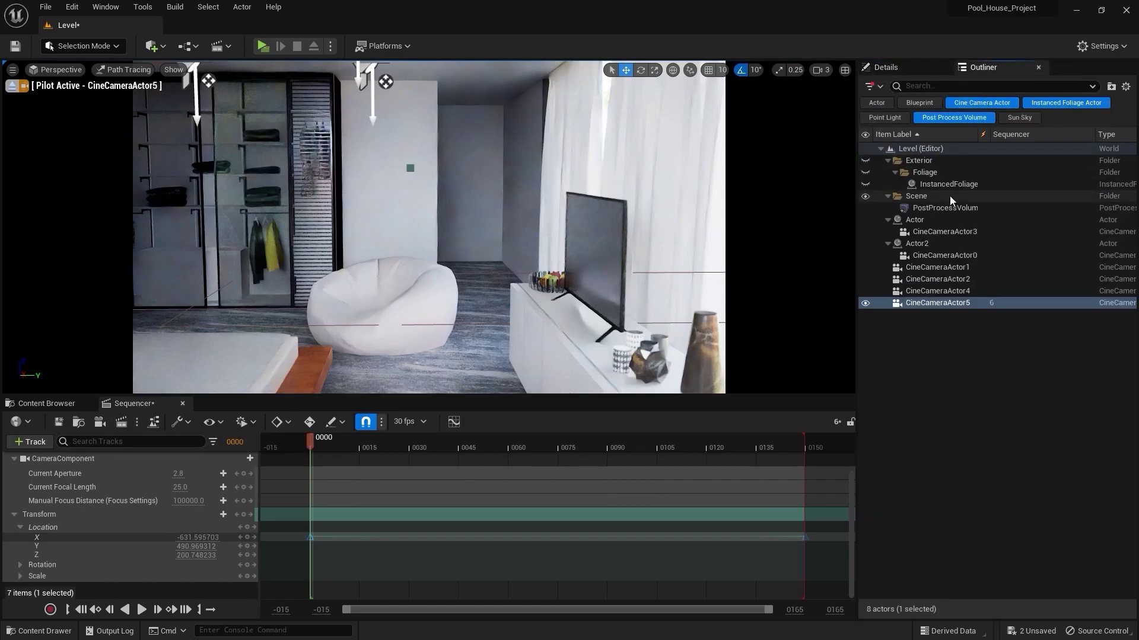
{"action": "left_click", "coordinate": [945, 210]}
{"action": "left_click", "coordinate": [920, 68]}
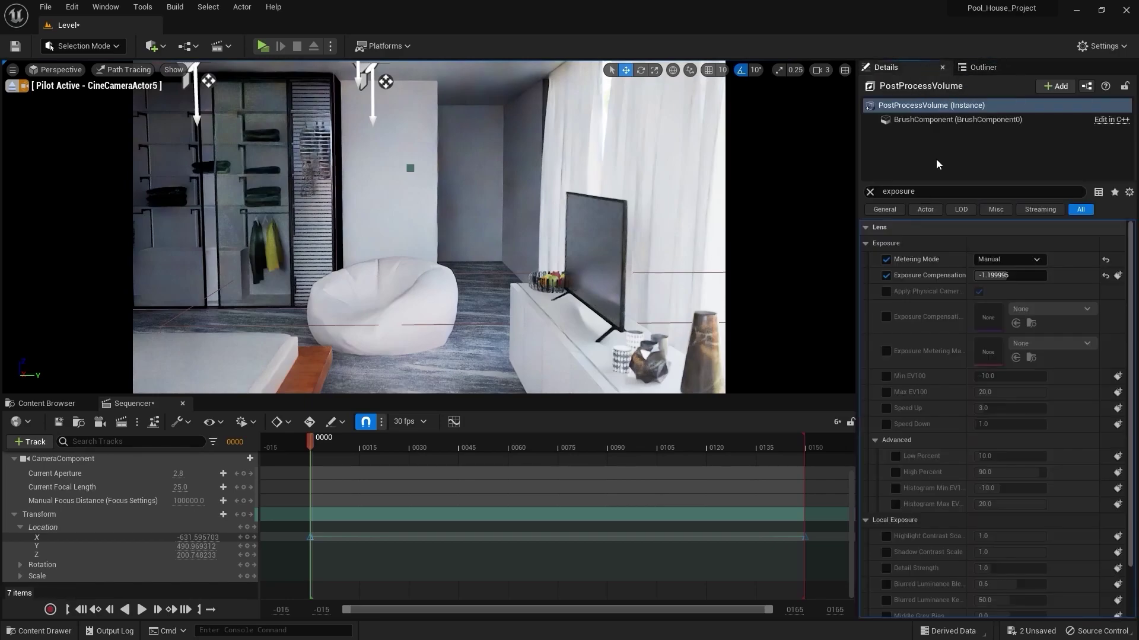
{"action": "left_click", "coordinate": [870, 192]}
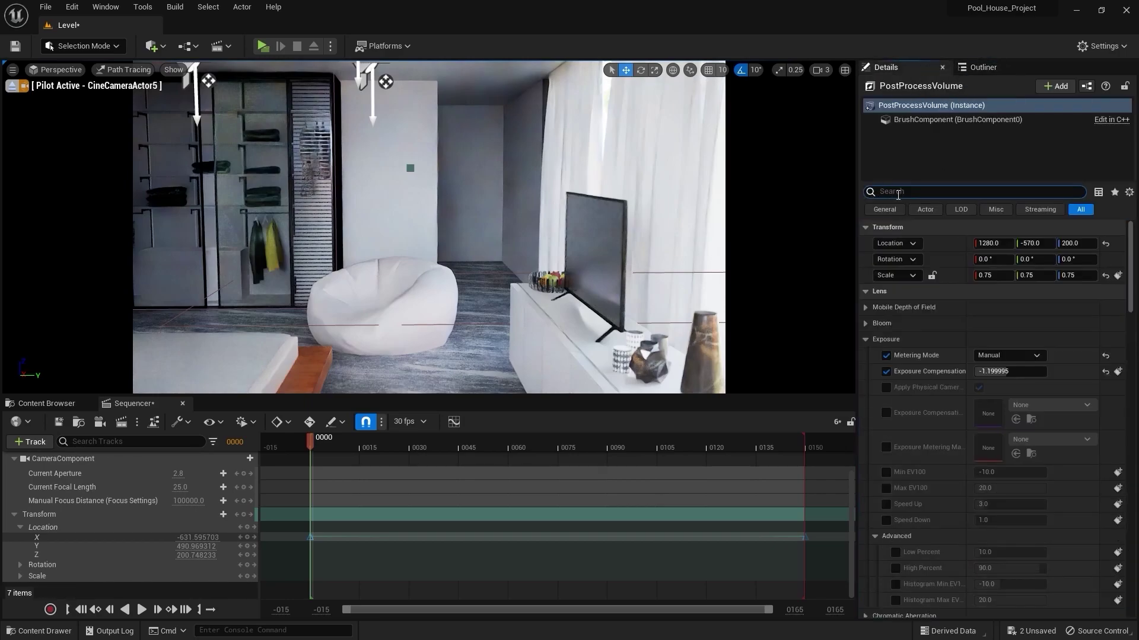
{"action": "type", "text": "path"}
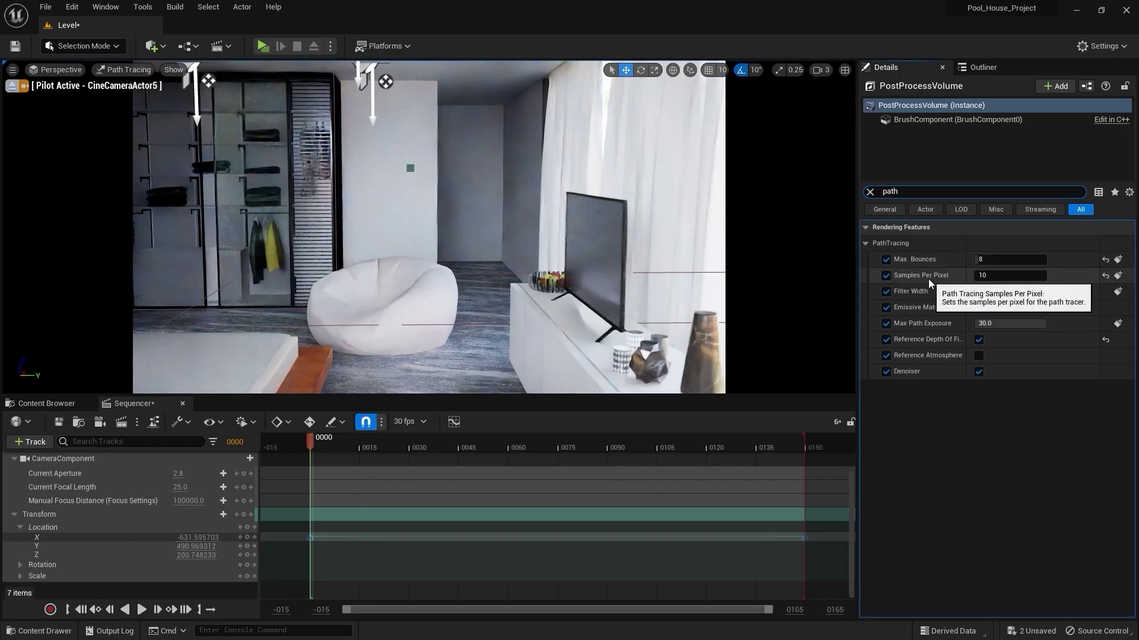
{"action": "key", "text": "ctrl+f"}
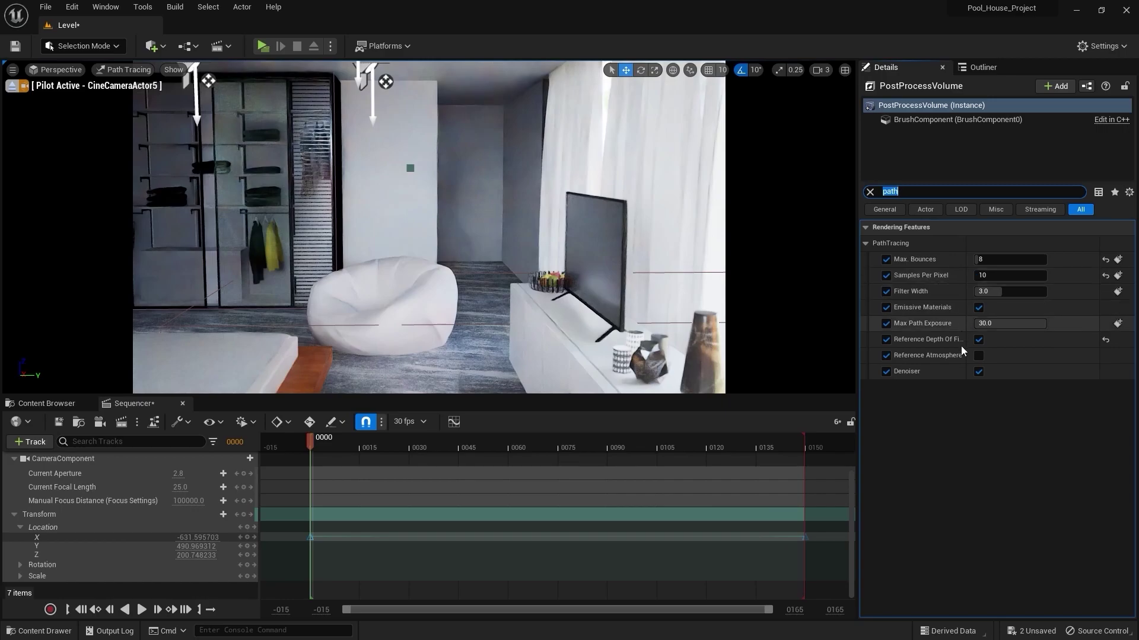
{"action": "left_click", "coordinate": [978, 372]}
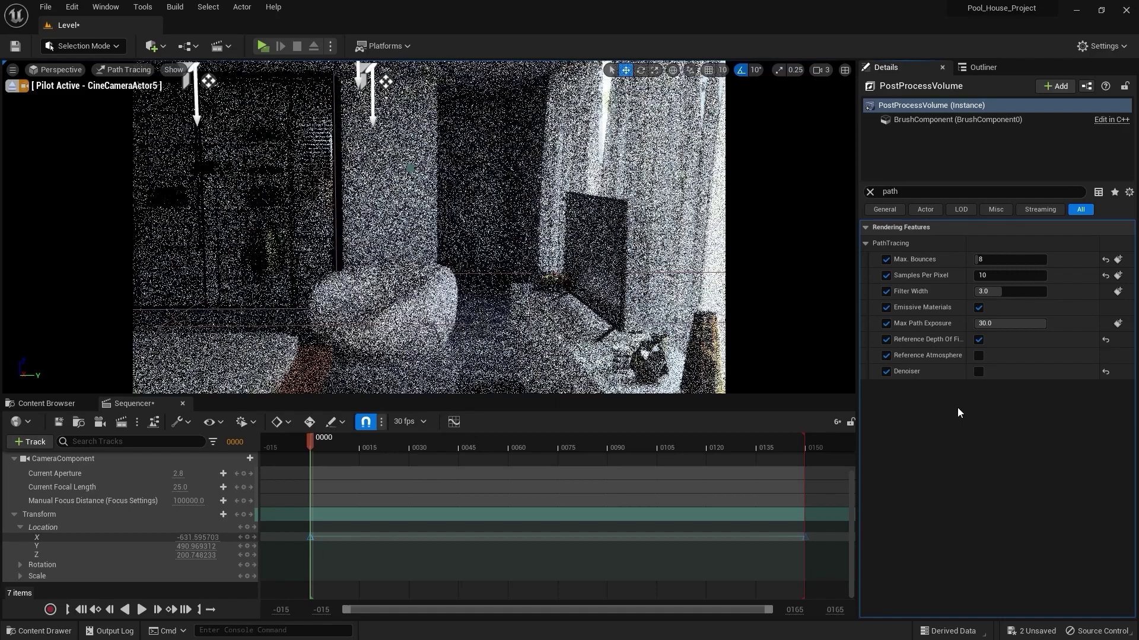
{"action": "left_click", "coordinate": [11, 86]}
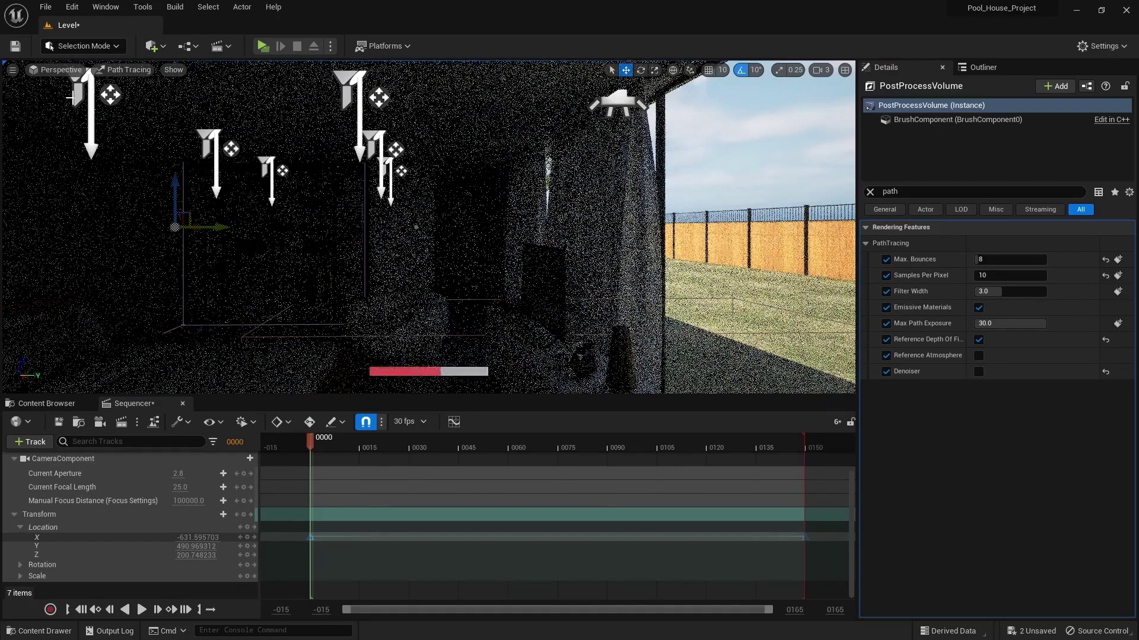
Switch the viewport back to the Lit view mode and play the level outside the house to check the window and curtains.
{"action": "left_click", "coordinate": [129, 70]}
{"action": "left_click", "coordinate": [137, 102]}
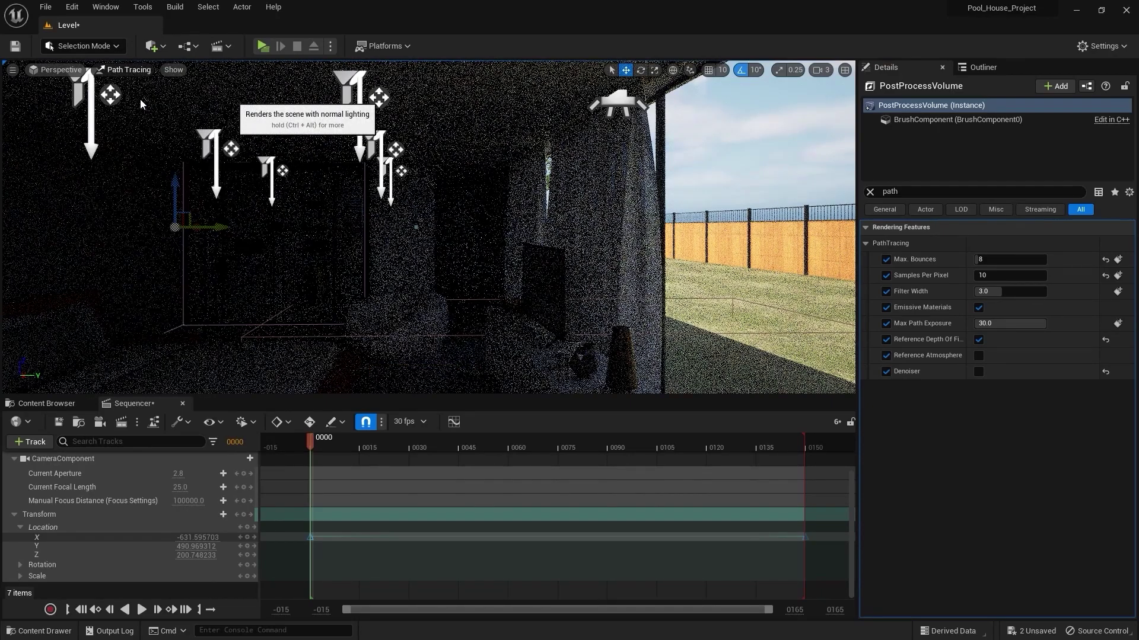
{"action": "right_click_drag", "start_coordinate": [414, 242], "coordinate": [270, 229]}
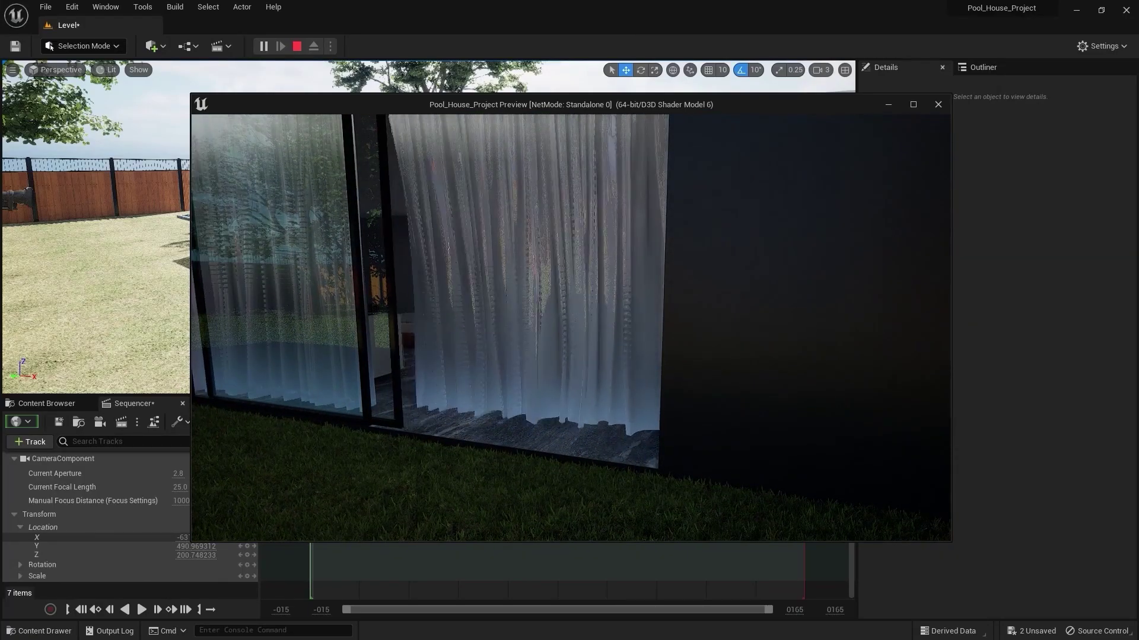
{"action": "key", "text": "Escape"}
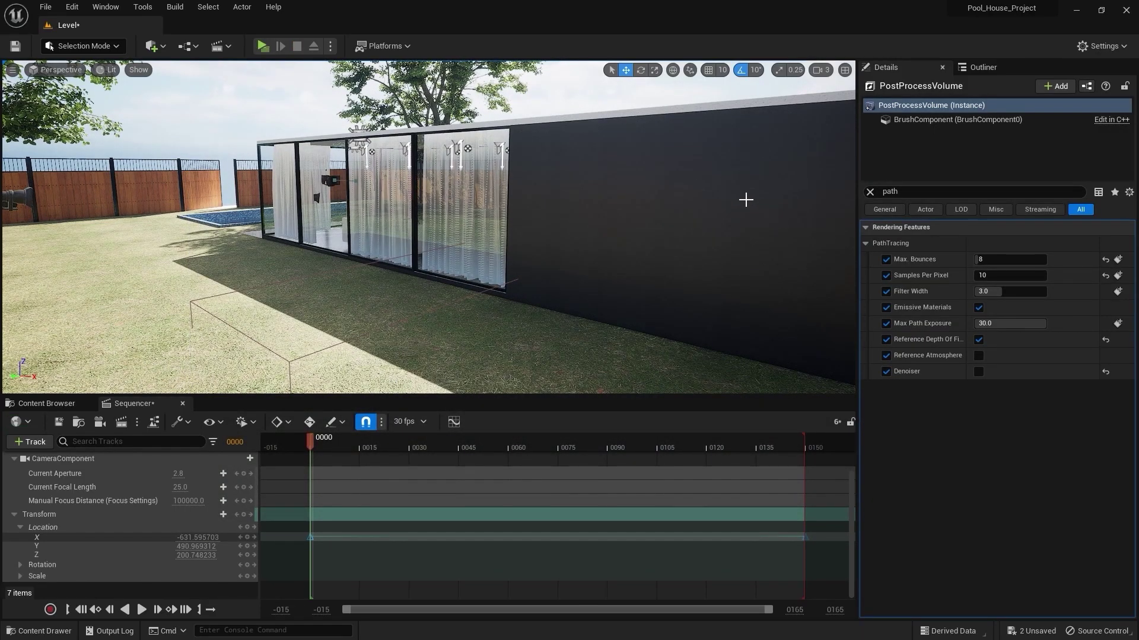
Open Slidding_WIndow_Blueprint from the Slidding_Window folder inside Blueprints.
{"action": "left_click", "coordinate": [37, 406]}
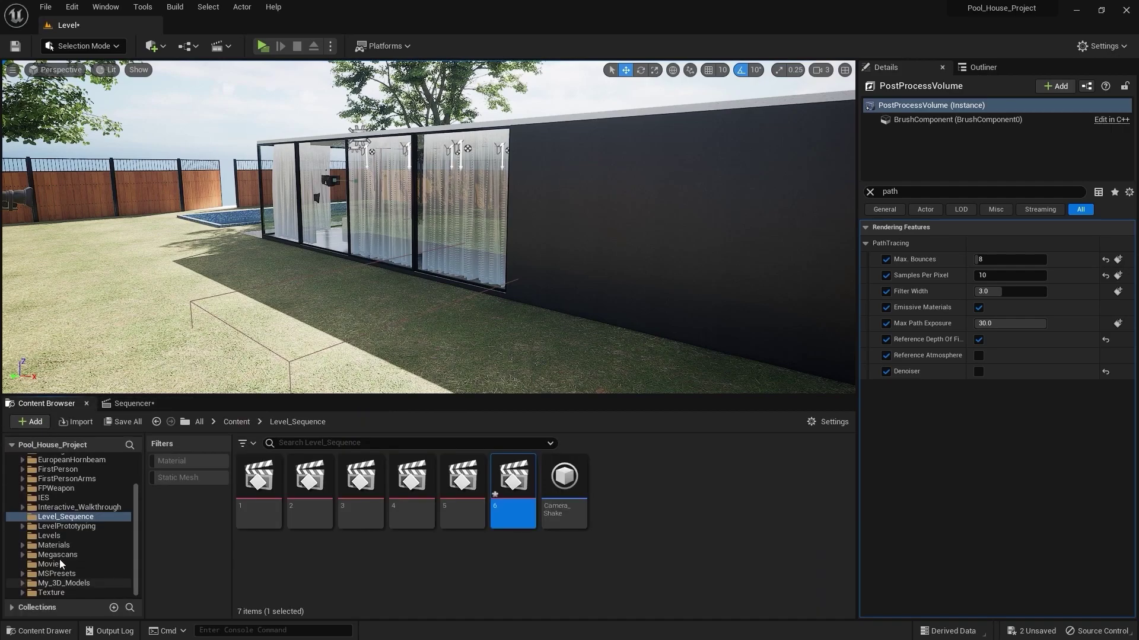
{"action": "scroll", "coordinate": [72, 510], "scroll_direction": "up", "scroll_amount": 3}
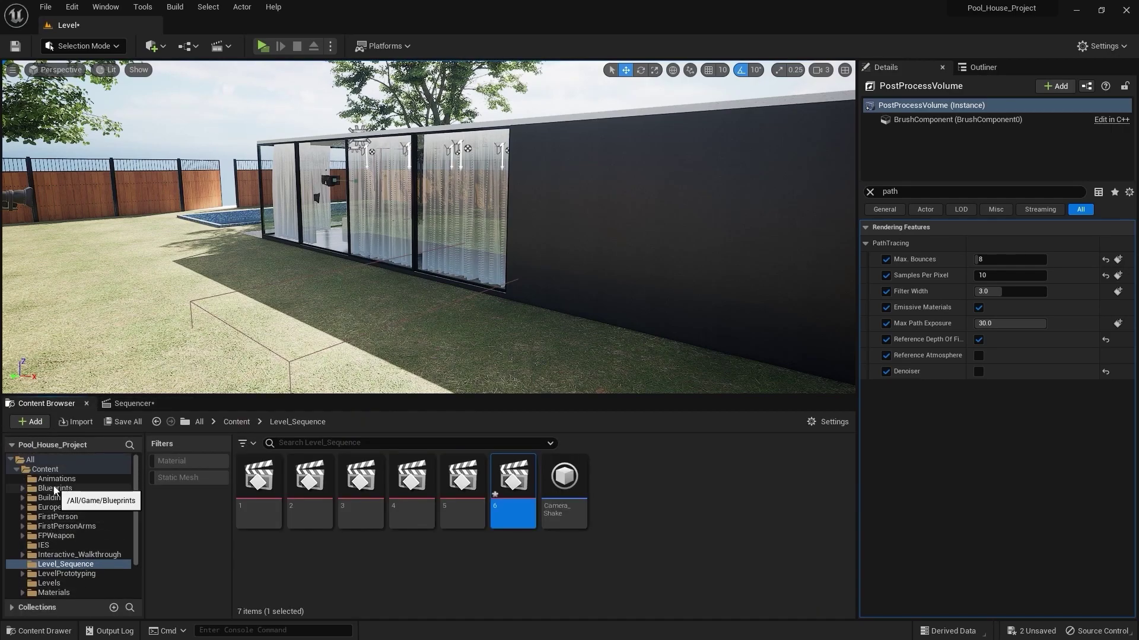
{"action": "left_click", "coordinate": [54, 489]}
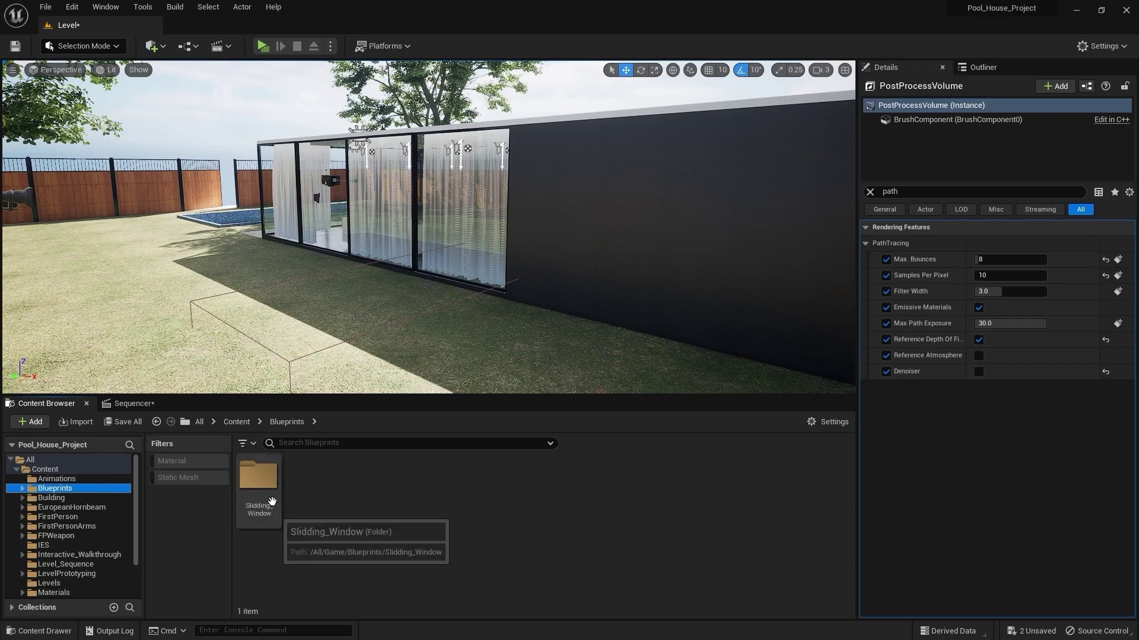
{"action": "left_click", "coordinate": [261, 496]}
{"action": "double_click", "coordinate": [262, 497]}
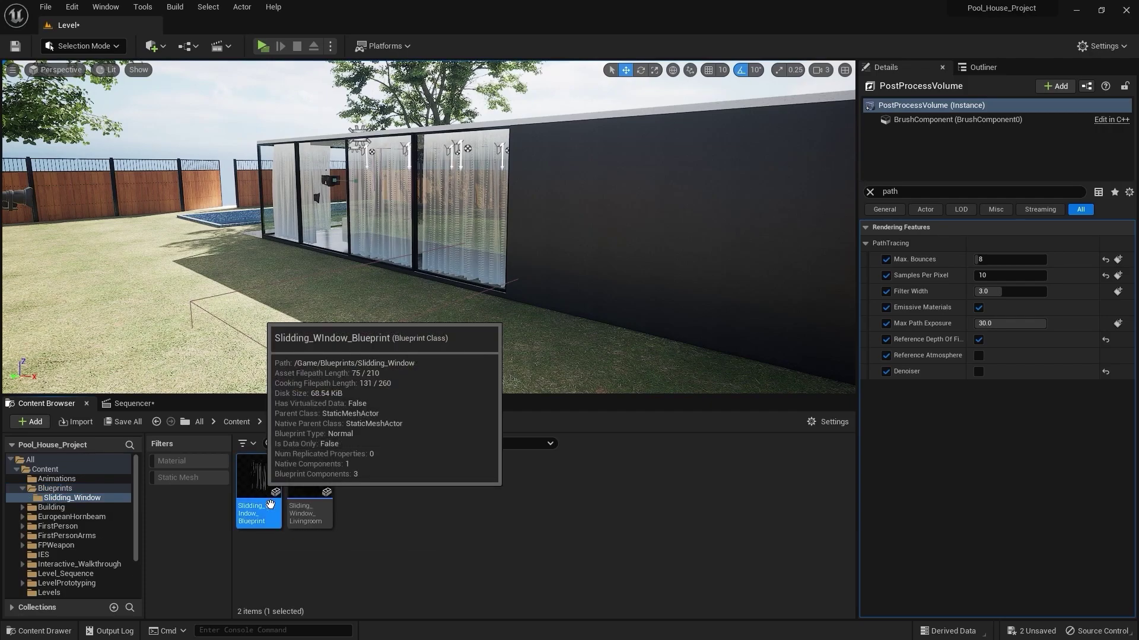
{"action": "double_click", "coordinate": [269, 504]}
Disconnect the Cast To BP_FirstPersonCharacter node from the overlap event, and break the Delay link into the curtains' Play from Start node.
{"action": "scroll", "coordinate": [281, 376], "scroll_direction": "down", "scroll_amount": 3}
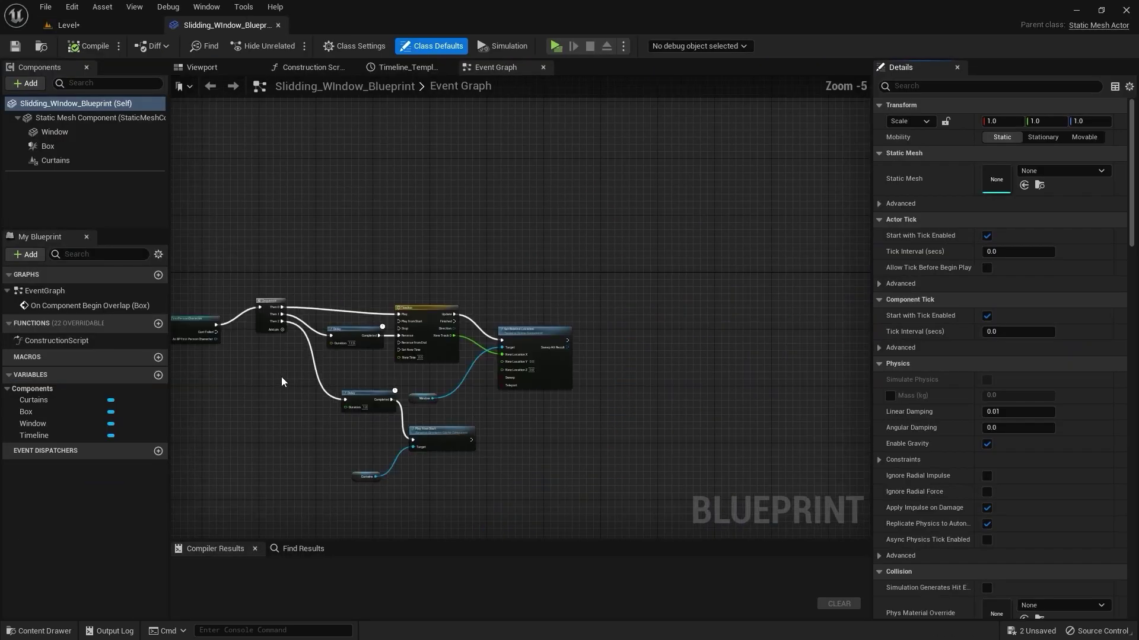
{"action": "scroll", "coordinate": [281, 376], "scroll_direction": "up", "scroll_amount": 2}
{"action": "right_click_drag", "start_coordinate": [281, 376], "coordinate": [444, 332]}
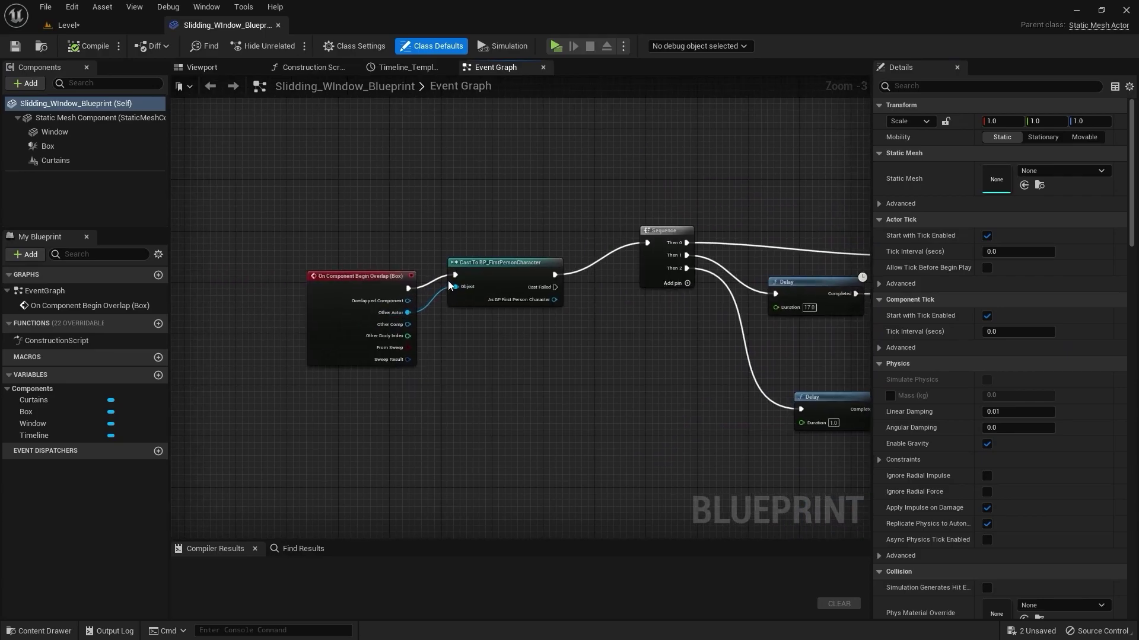
{"action": "mouse_move", "coordinate": [449, 287]}
{"action": "left_mouse_down"}
{"action": "mouse_move", "coordinate": [465, 283]}
{"action": "mouse_move", "coordinate": [451, 287]}
{"action": "left_mouse_up"}
{"action": "scroll", "coordinate": [461, 330], "scroll_direction": "down", "scroll_amount": 4}
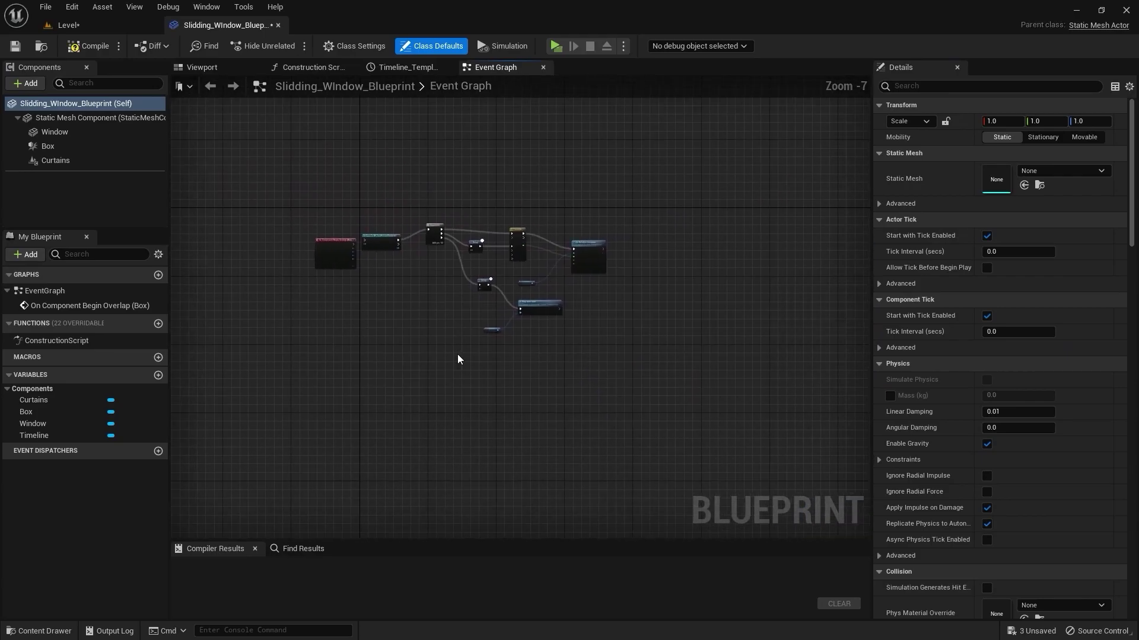
{"action": "scroll", "coordinate": [457, 360], "scroll_direction": "up", "scroll_amount": 6}
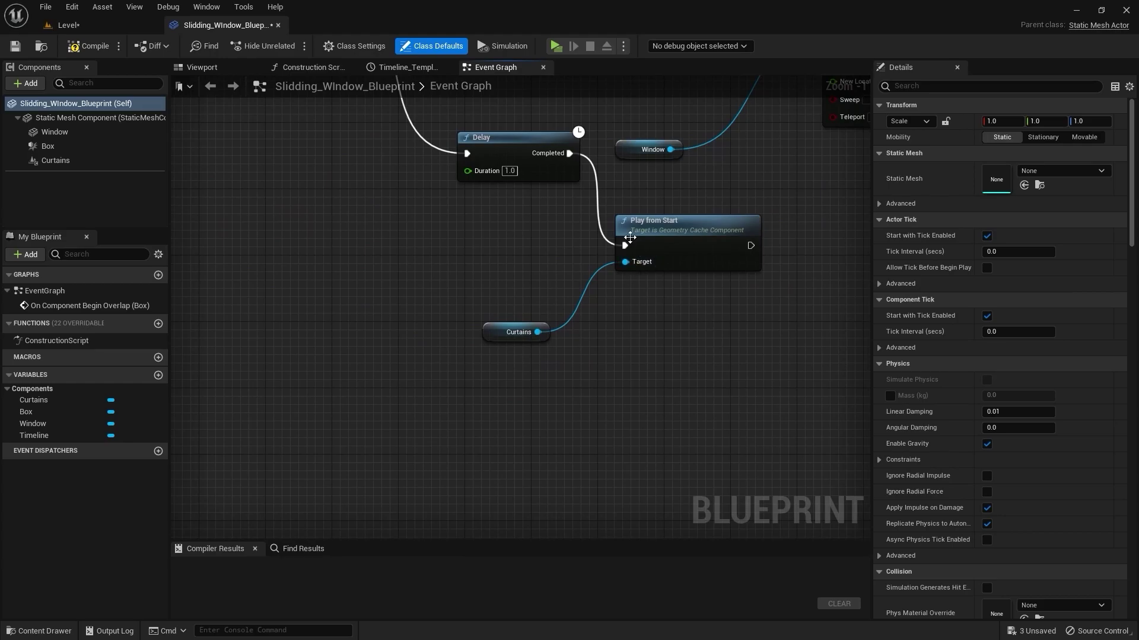
{"action": "left_click", "coordinate": [626, 245], "text": "alt"}
Add an Event BeginPlay node and connect it to the curtains' Play from Start node.
{"action": "right_click_drag", "start_coordinate": [377, 236], "coordinate": [474, 236]}
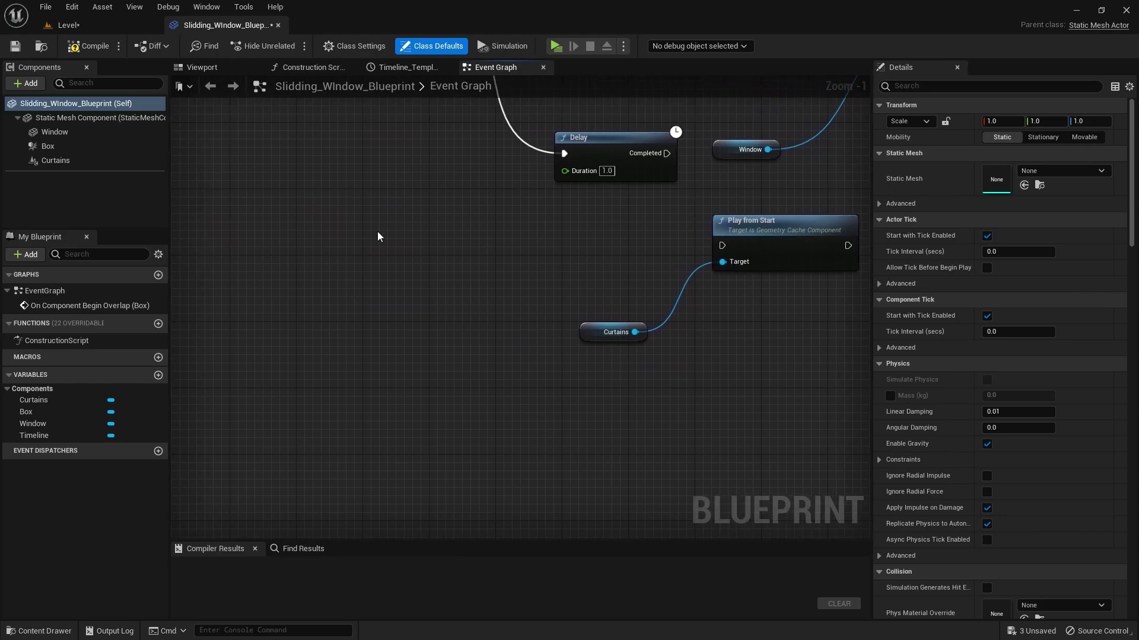
{"action": "right_click", "coordinate": [331, 215]}
{"action": "type", "text": "event"}
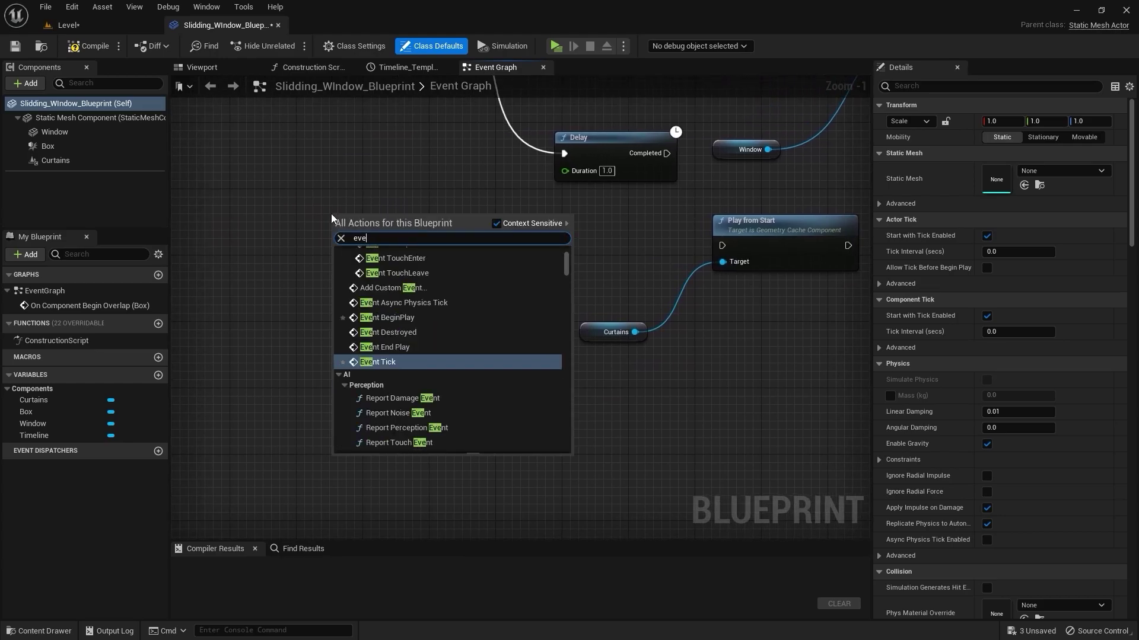
{"action": "left_click", "coordinate": [396, 318]}
{"action": "right_click_drag", "start_coordinate": [396, 319], "coordinate": [357, 356]}
{"action": "left_click_drag", "start_coordinate": [318, 302], "coordinate": [635, 319]}
{"action": "scroll", "coordinate": [498, 298], "scroll_direction": "down", "scroll_amount": 7}
{"action": "scroll", "coordinate": [494, 305], "scroll_direction": "up", "scroll_amount": 4}
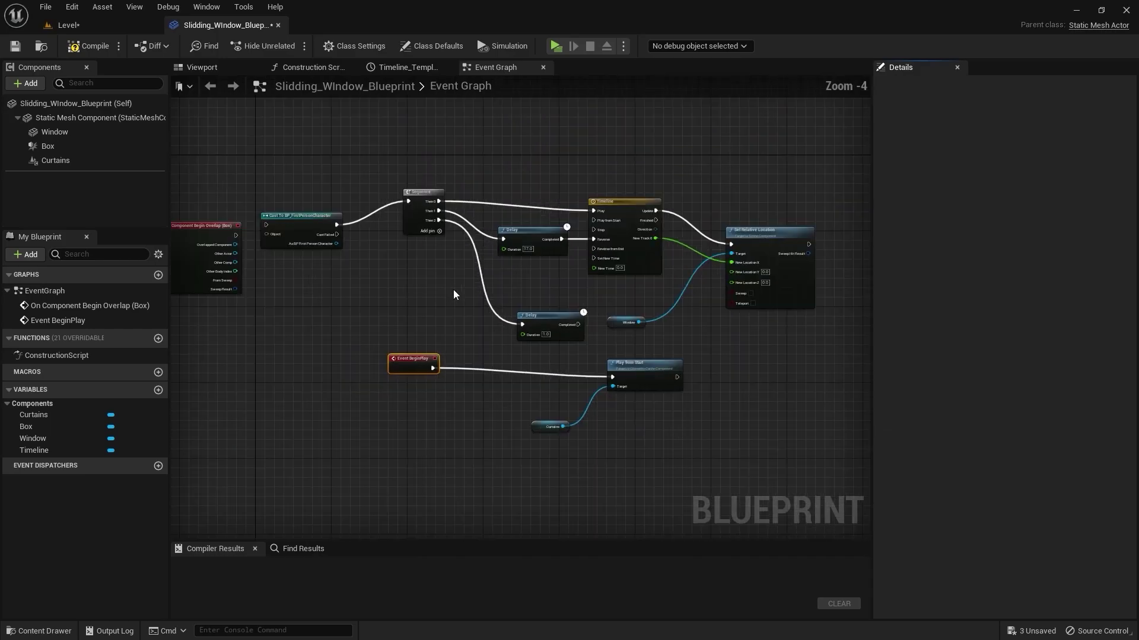
Compile the blueprint, return to the level and play it to check the curtain animation.
{"action": "left_click", "coordinate": [92, 40]}
{"action": "left_click", "coordinate": [83, 26]}
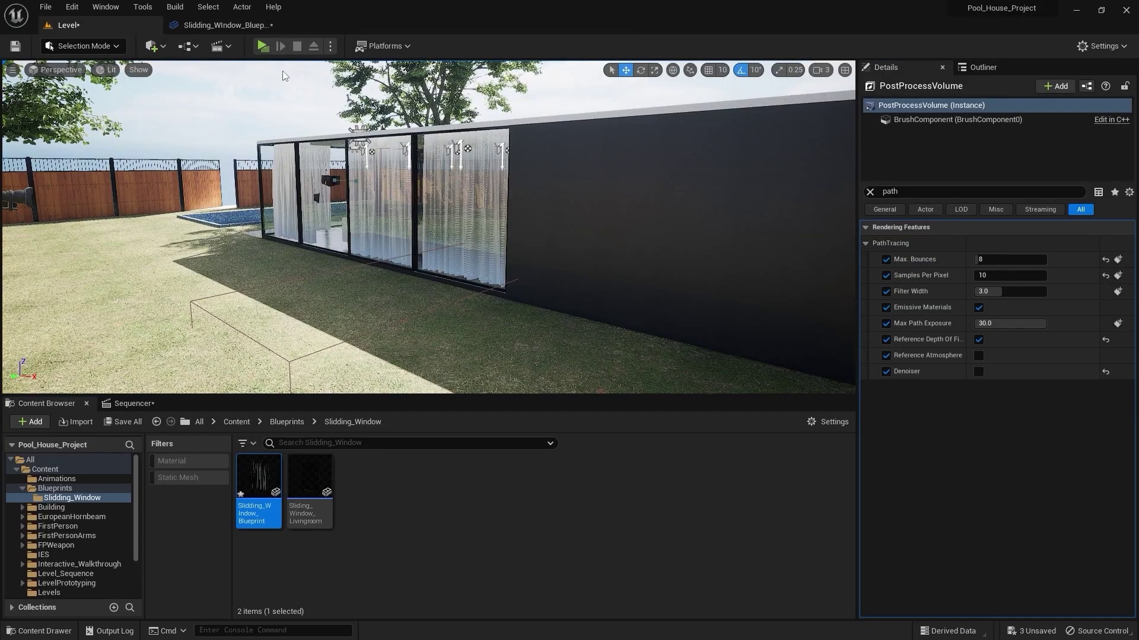
{"action": "left_click", "coordinate": [264, 45]}
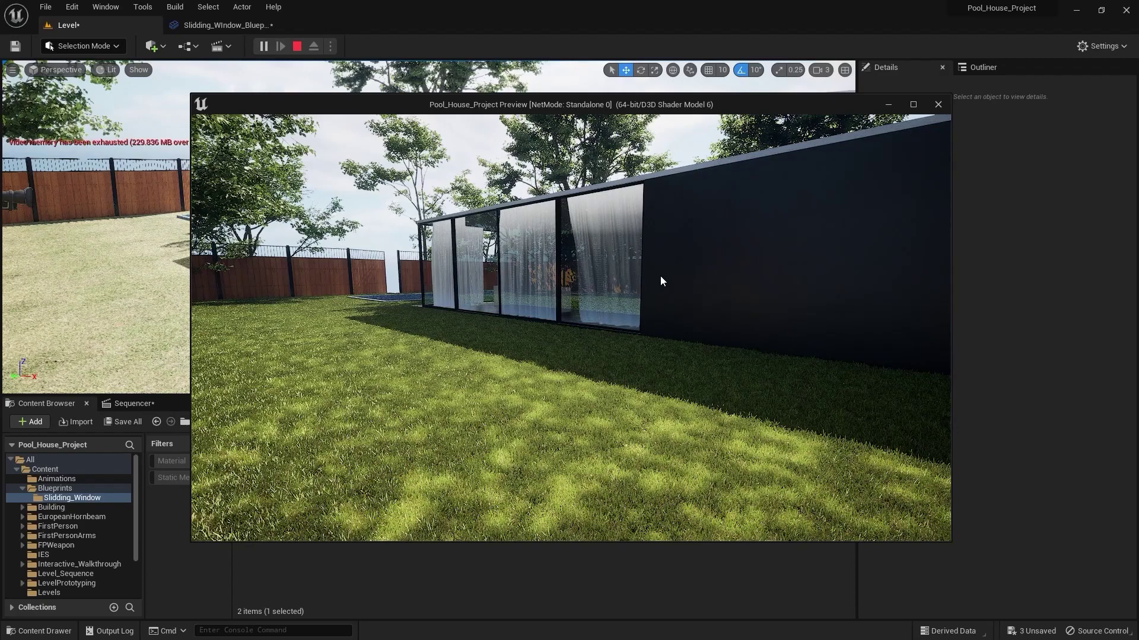
{"action": "key", "text": "Escape"}
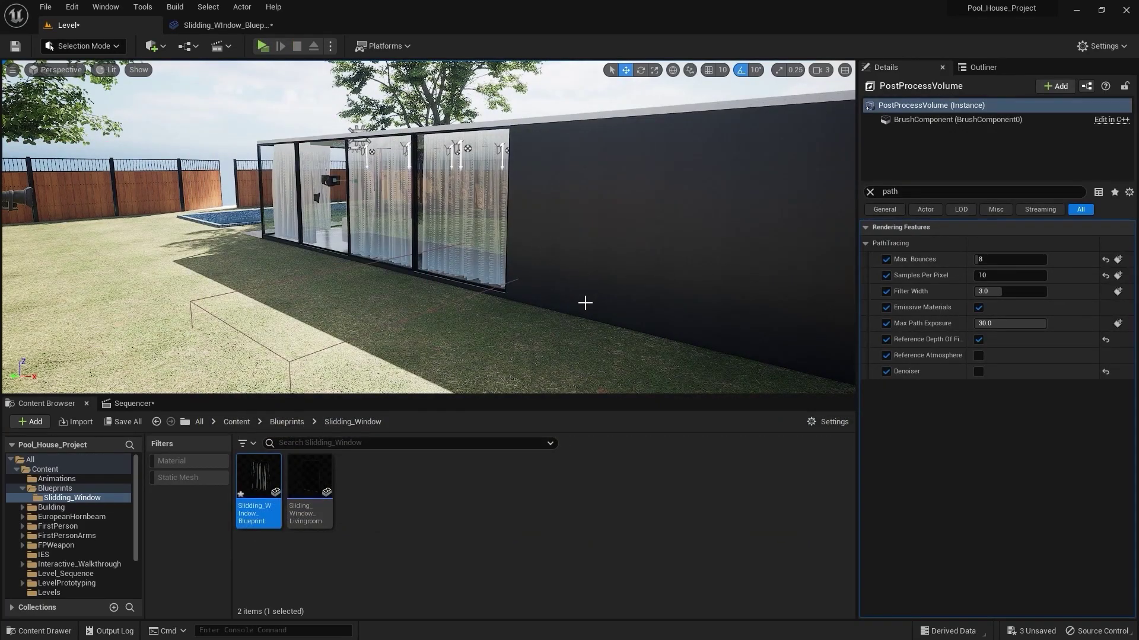
Clear the PostProcessVolume's property search, select CineCameraActor5 and pilot it with the level sequence showing.
{"action": "left_click", "coordinate": [870, 192]}
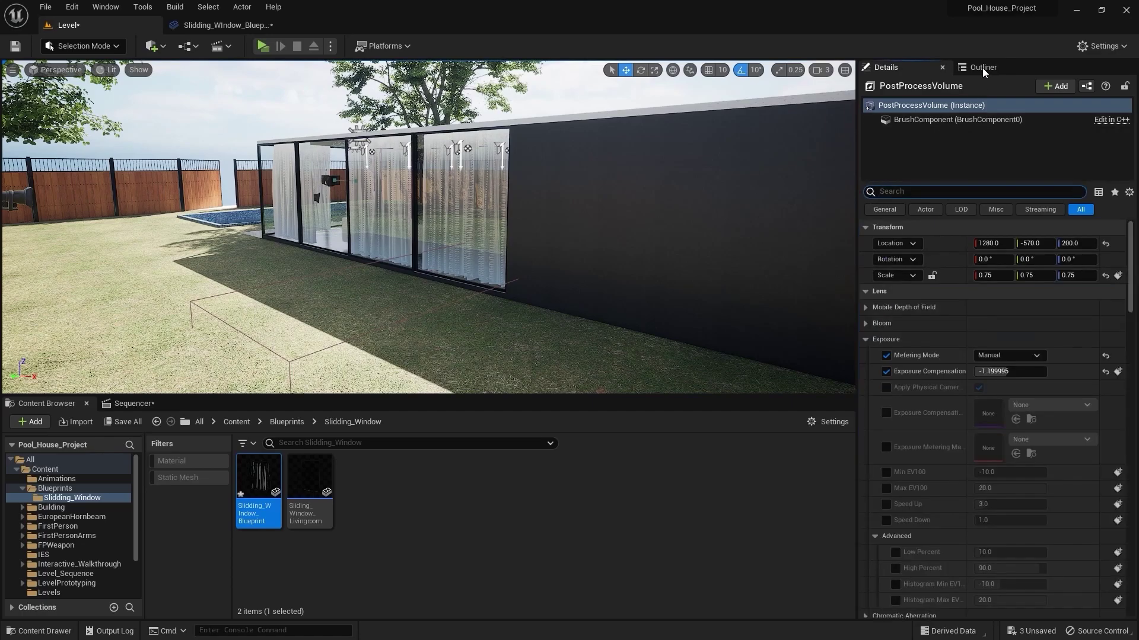
{"action": "left_click", "coordinate": [982, 67]}
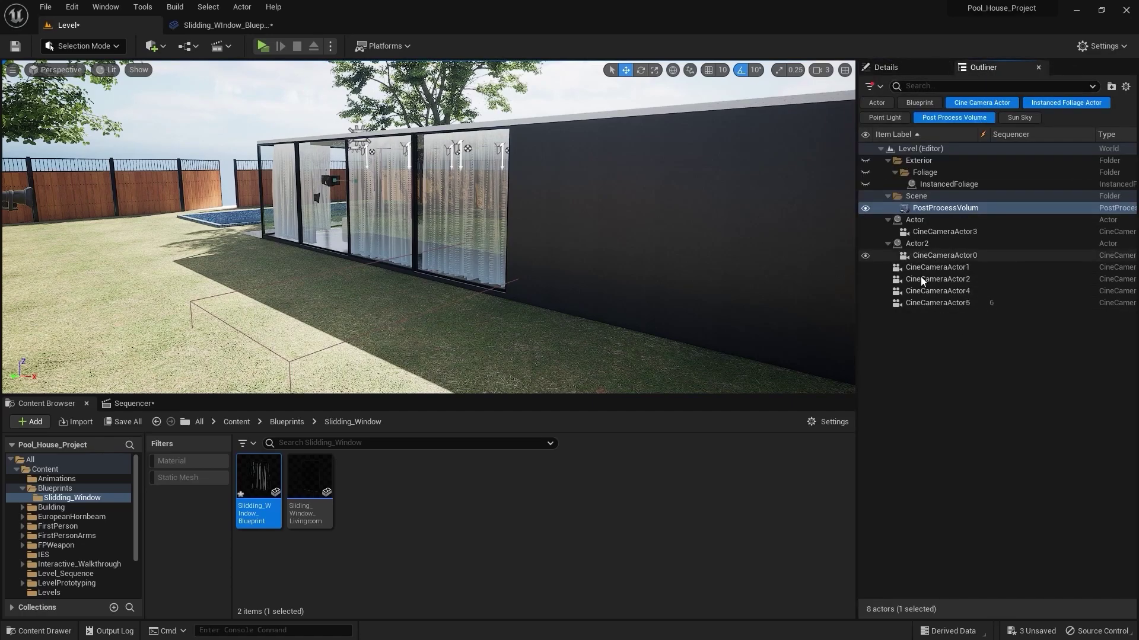
{"action": "left_click", "coordinate": [925, 310]}
{"action": "left_click", "coordinate": [930, 303]}
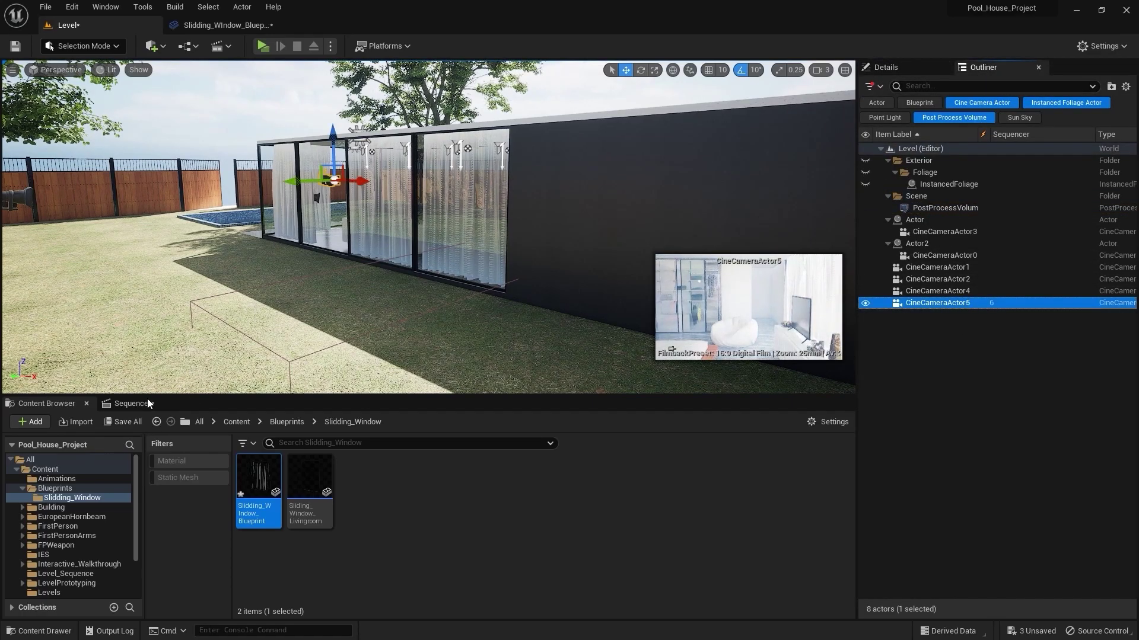
{"action": "right_click", "coordinate": [966, 303]}
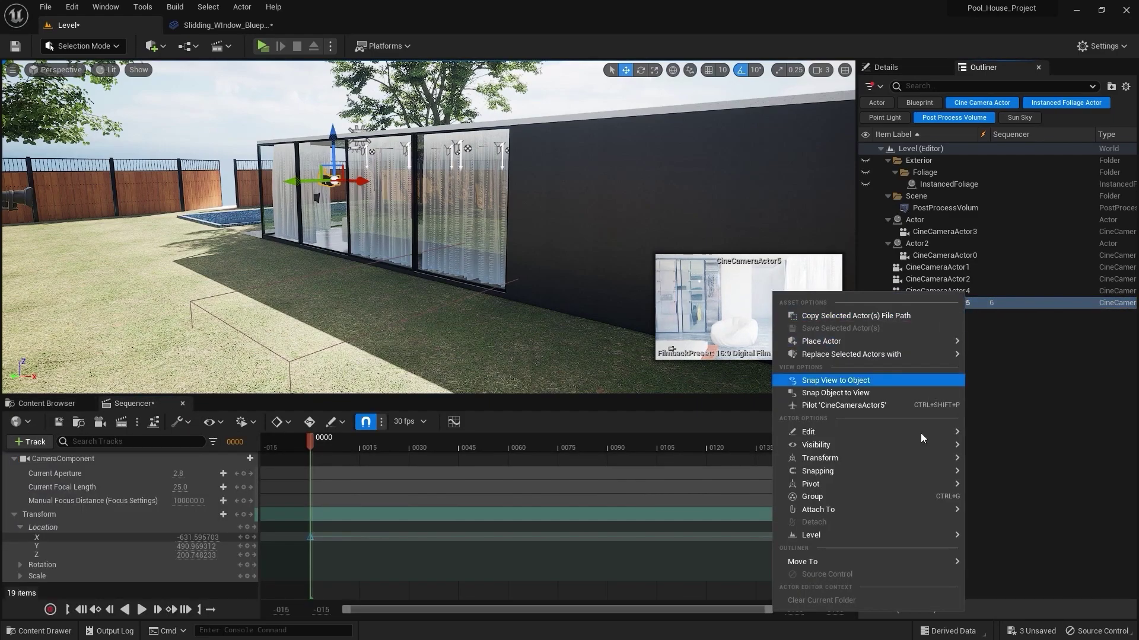
{"action": "left_click", "coordinate": [917, 409]}
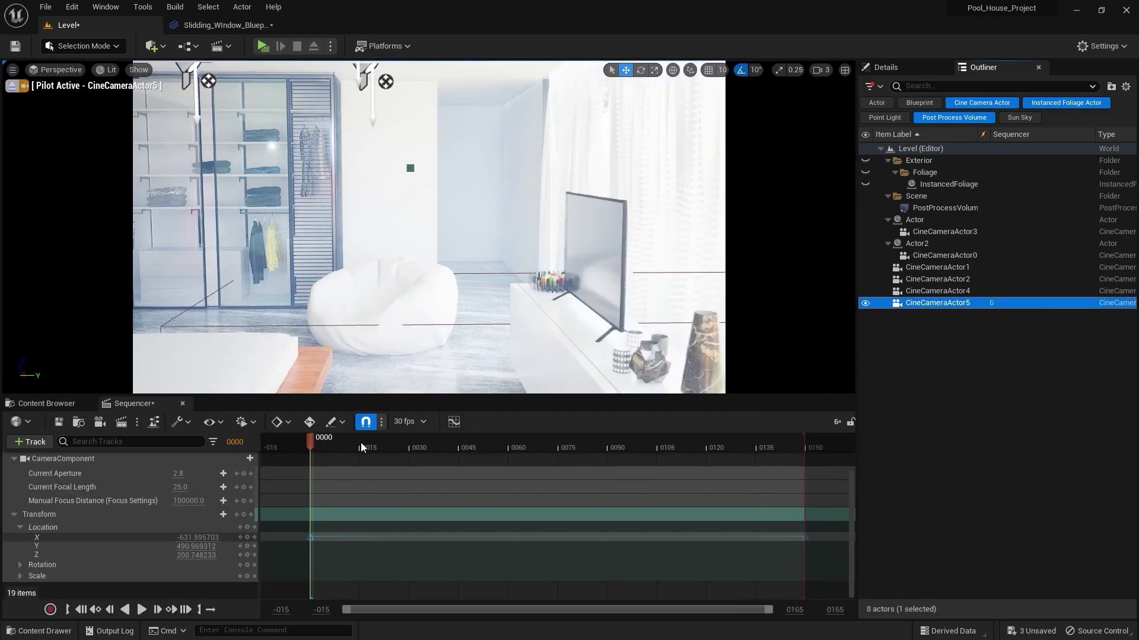
Open the Movie Render Queue settings for job 6 and replace the default export with .png Sequence [8bit].
{"action": "left_click", "coordinate": [118, 421]}
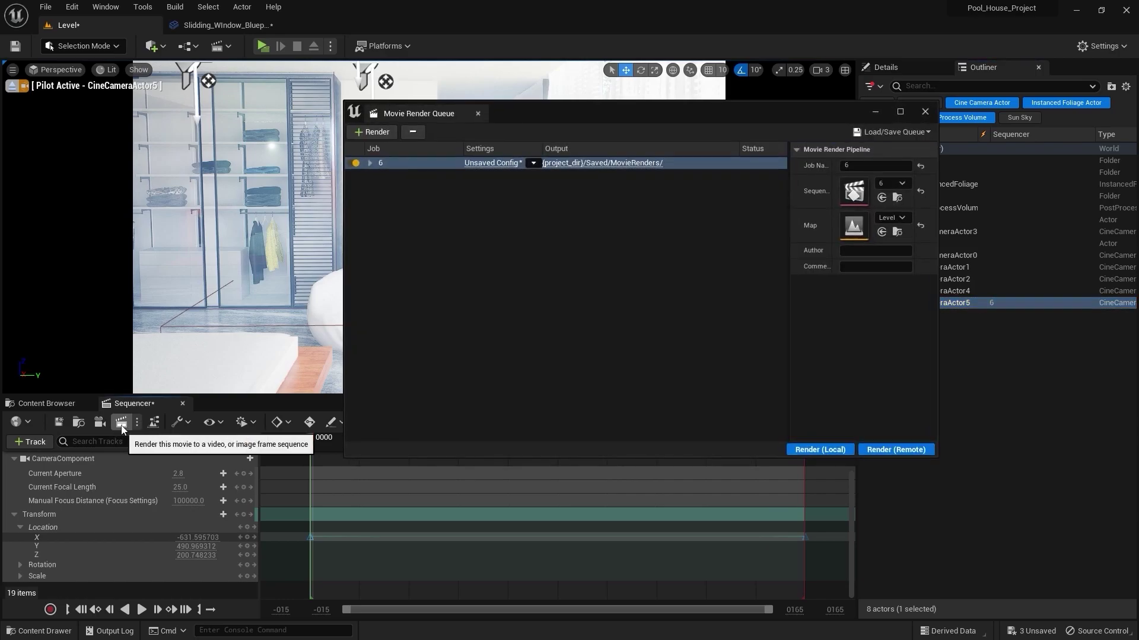
{"action": "left_click", "coordinate": [497, 167]}
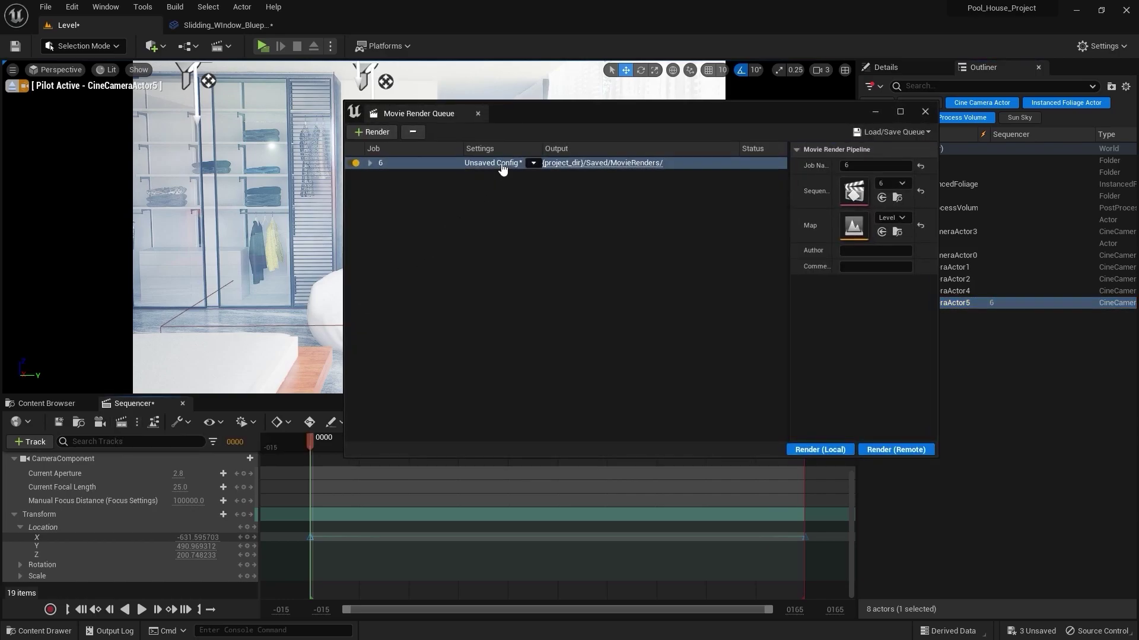
{"action": "left_click", "coordinate": [435, 178]}
{"action": "key", "text": "Delete"}
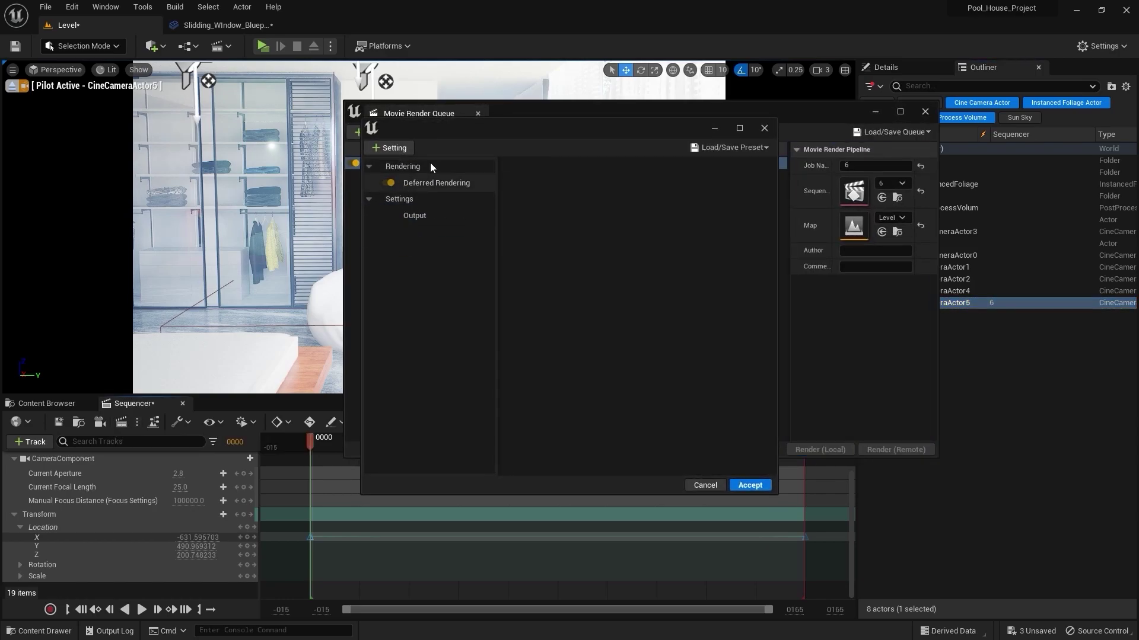
{"action": "left_click", "coordinate": [382, 148]}
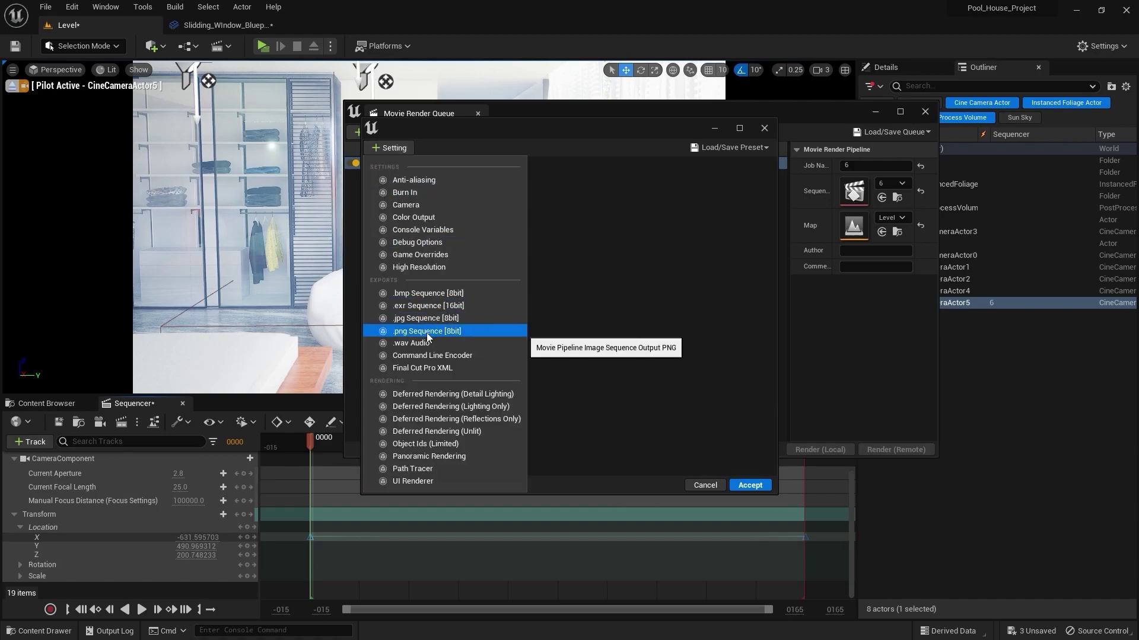
{"action": "left_click", "coordinate": [417, 320]}
{"action": "left_click", "coordinate": [390, 148]}
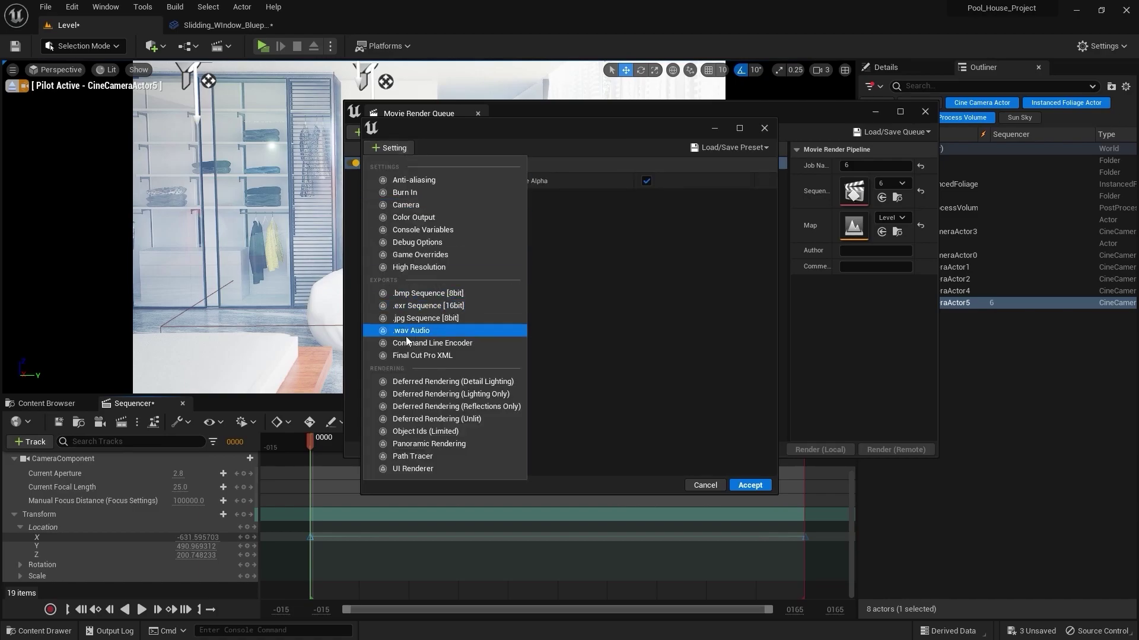
{"action": "key", "text": "Escape"}
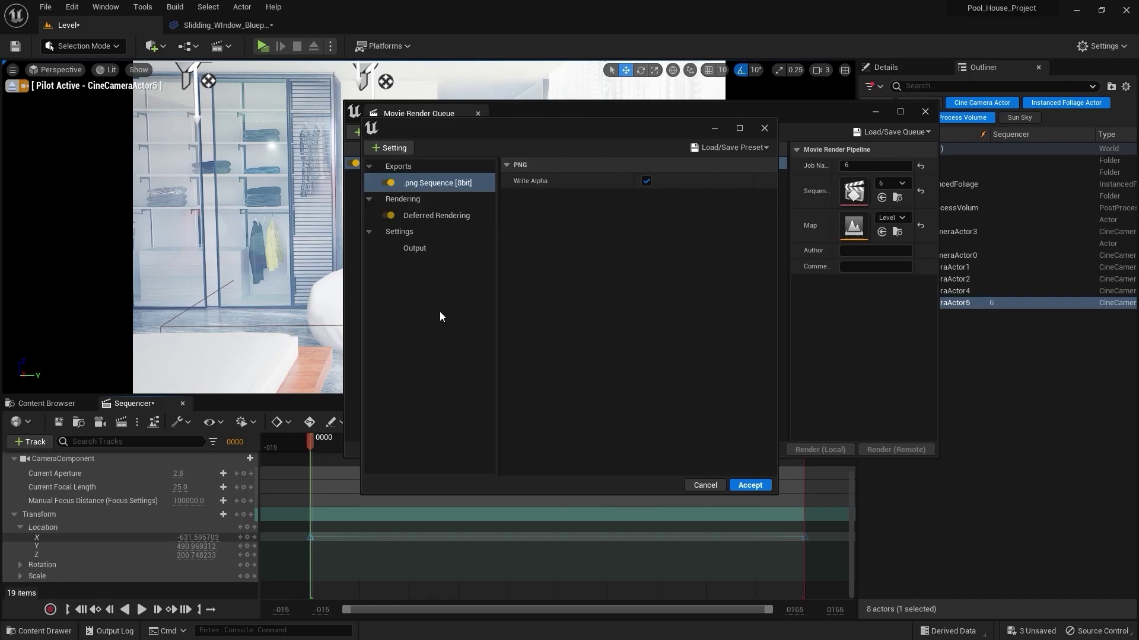
Replace Deferred Rendering with Path Tracer in the render job's settings.
{"action": "left_click", "coordinate": [454, 214]}
{"action": "key", "text": "Delete"}
{"action": "left_click", "coordinate": [390, 148]}
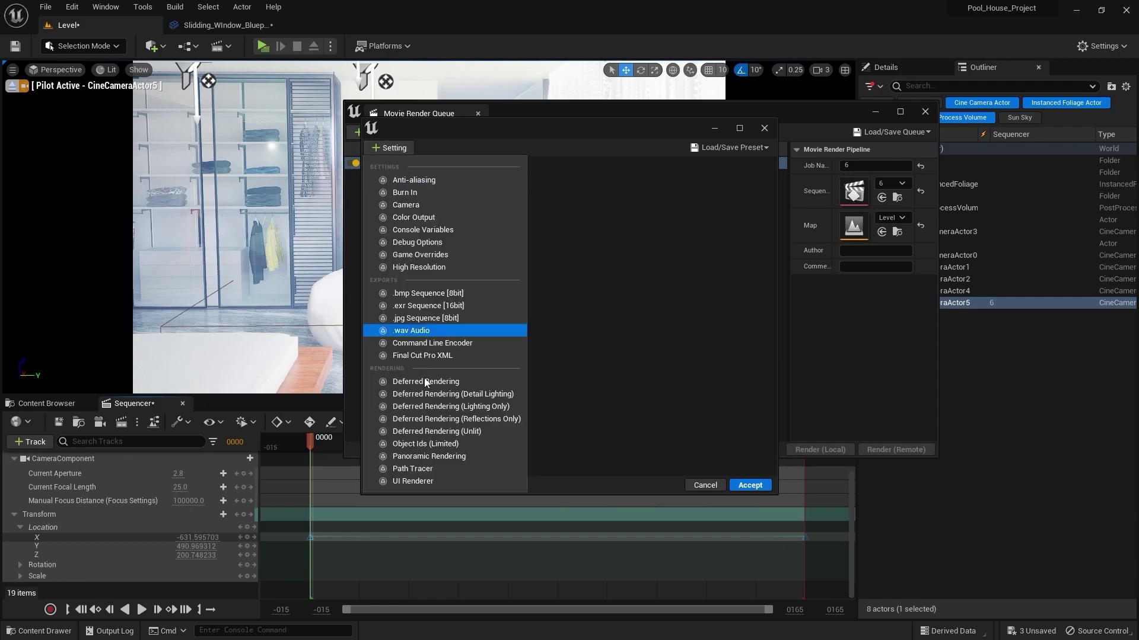
{"action": "left_click", "coordinate": [418, 468]}
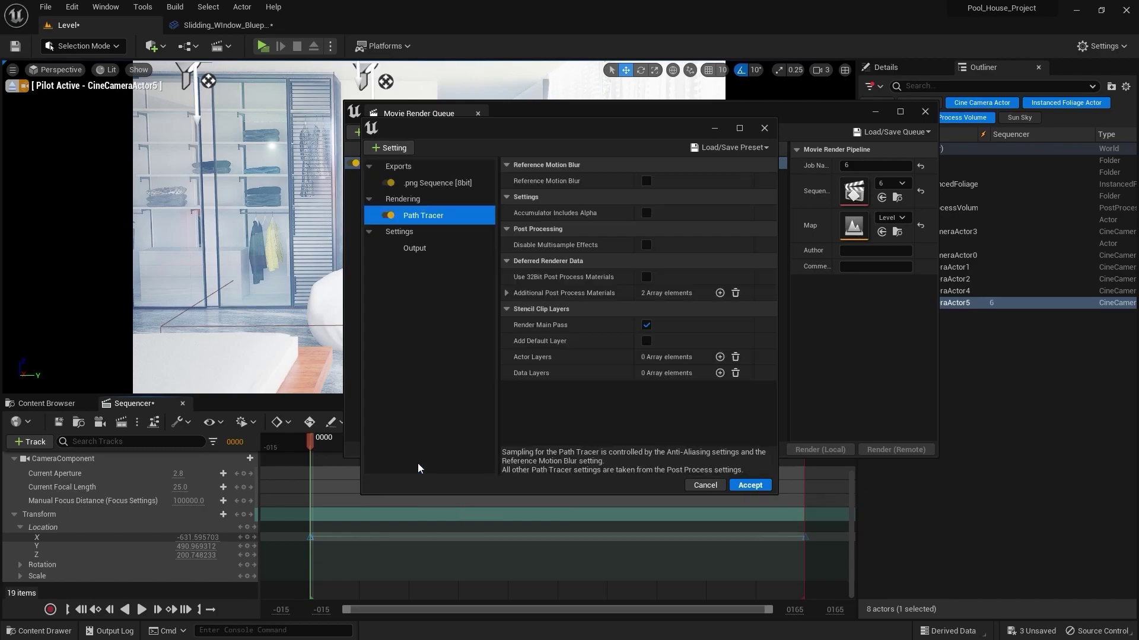
Set the output directory to the render folder under E:/Renders/2(4x32) and enable a custom frame rate of 30 fps.
{"action": "left_click", "coordinate": [446, 246]}
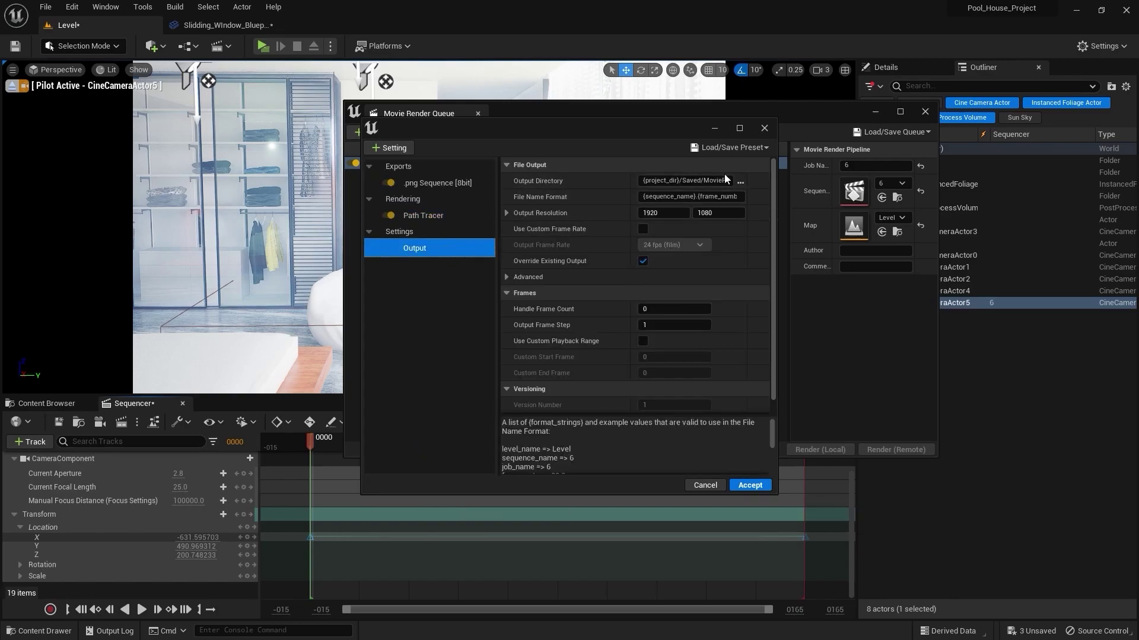
{"action": "left_click", "coordinate": [739, 184]}
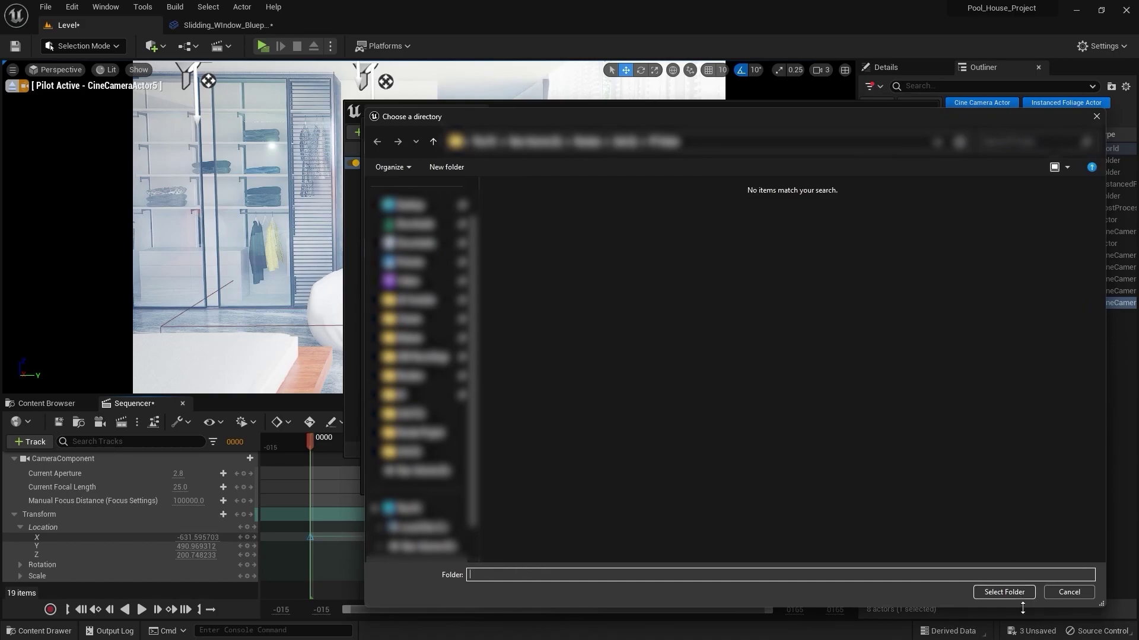
{"action": "left_click", "coordinate": [1019, 596]}
{"action": "left_click", "coordinate": [642, 229]}
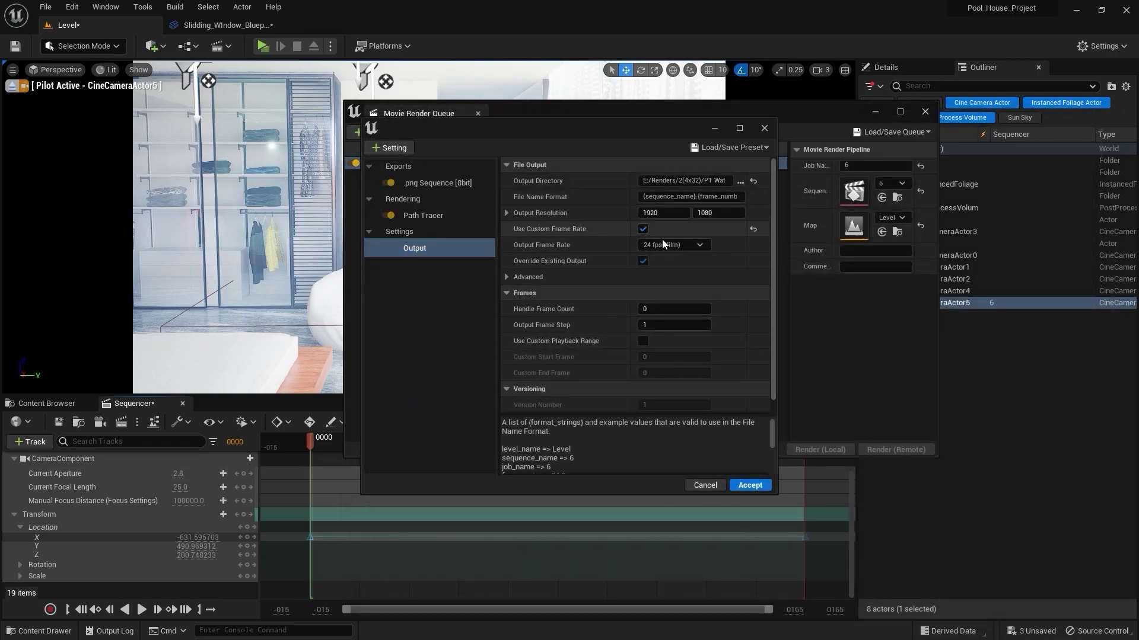
{"action": "left_click", "coordinate": [670, 245]}
{"action": "left_click", "coordinate": [741, 311]}
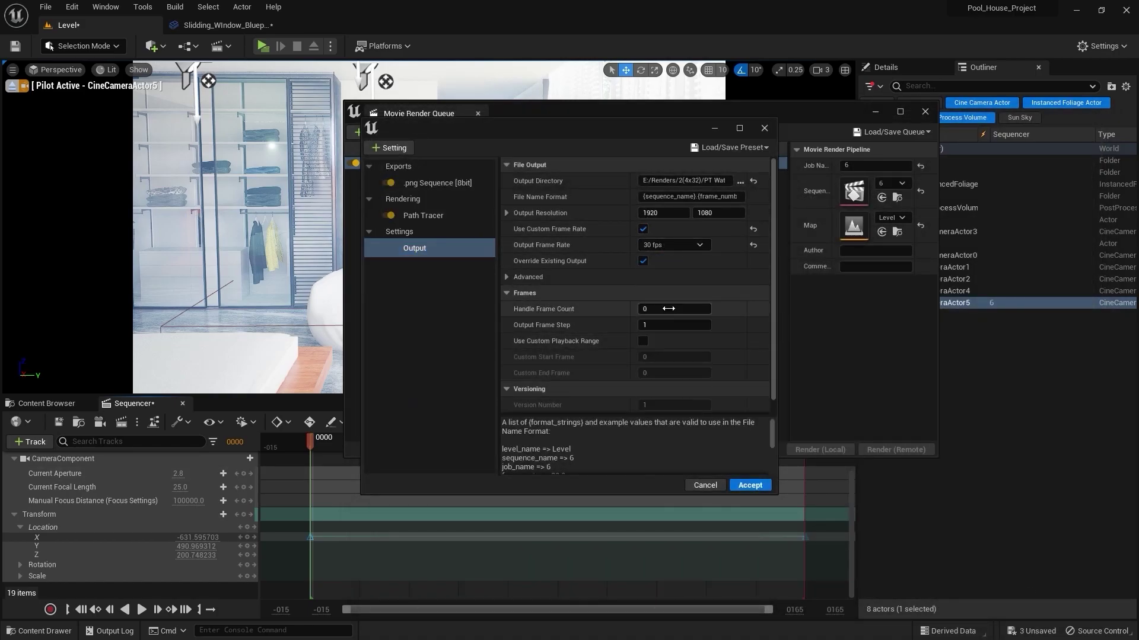
{"action": "scroll", "coordinate": [660, 320], "scroll_direction": "down", "scroll_amount": 1}
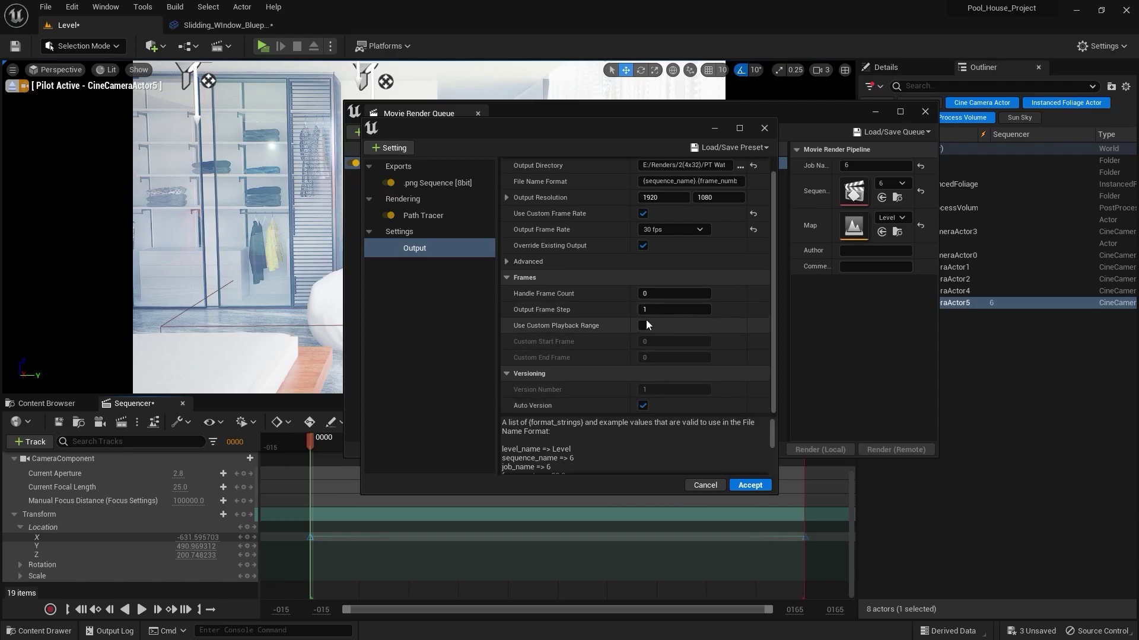
Enable a custom playback range in the output settings and set its end frame to 150.
{"action": "left_click", "coordinate": [644, 326]}
{"action": "left_click", "coordinate": [661, 358]}
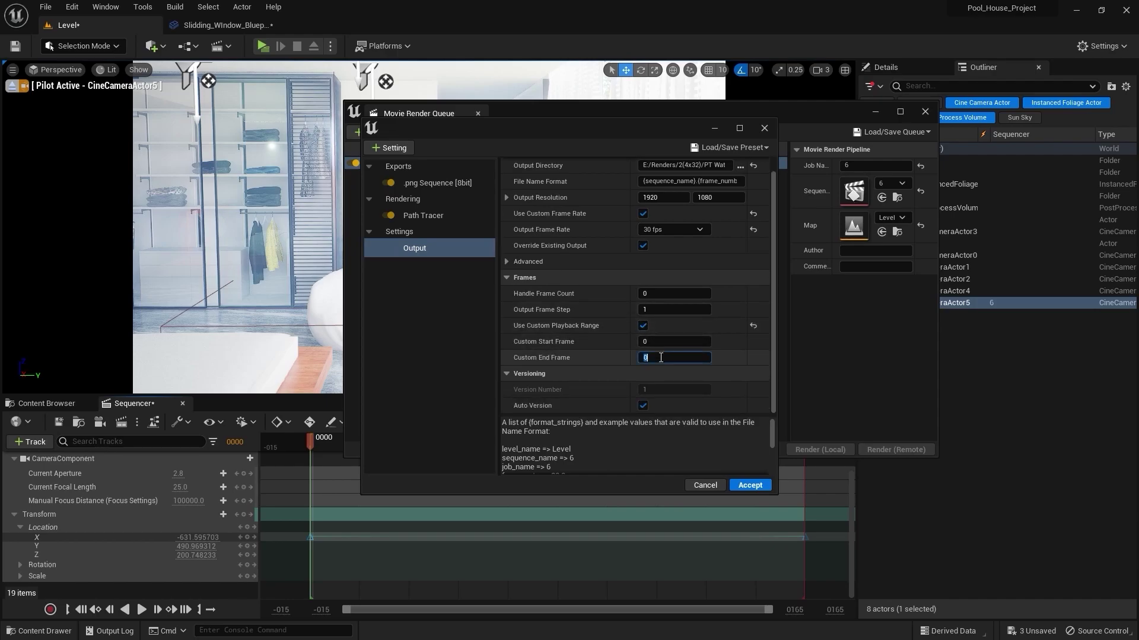
{"action": "type", "text": "150"}
{"action": "scroll", "coordinate": [716, 357], "scroll_direction": "up", "scroll_amount": 1}
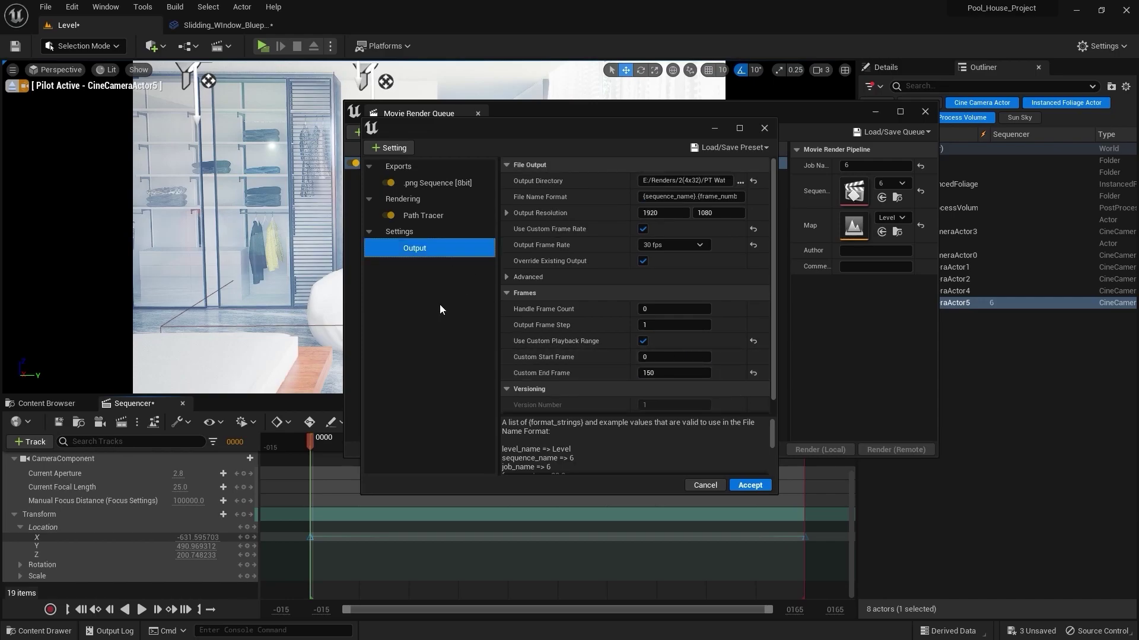
Add an Anti-aliasing setting with spatial and temporal sample counts of 16, override anti-aliasing, and accept the render configuration.
{"action": "left_click", "coordinate": [391, 149]}
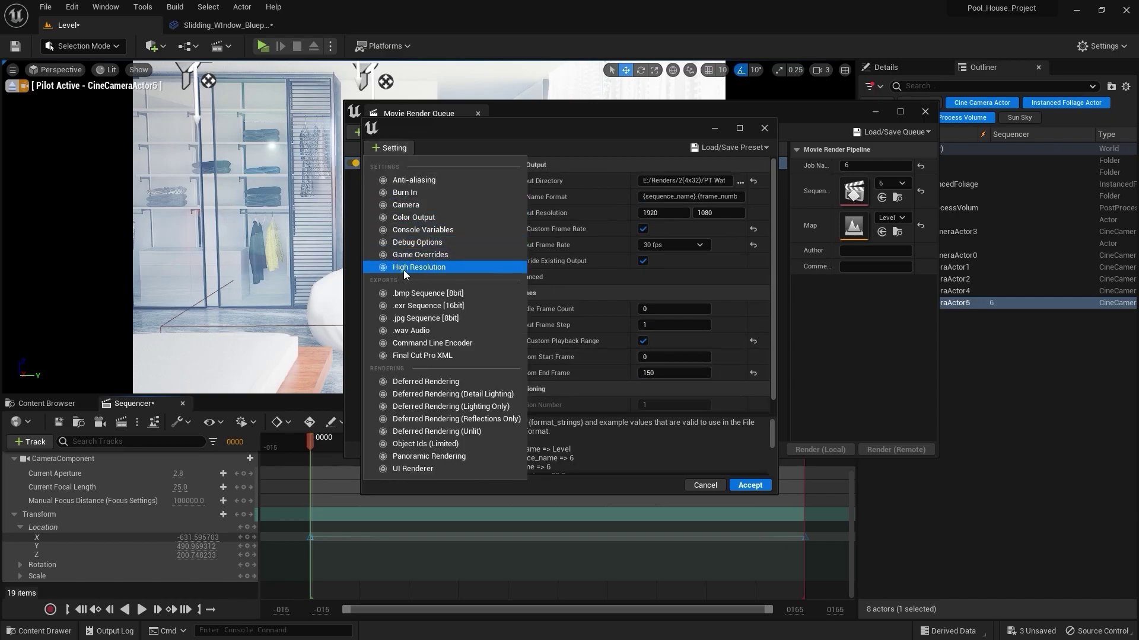
{"action": "left_click", "coordinate": [419, 180]}
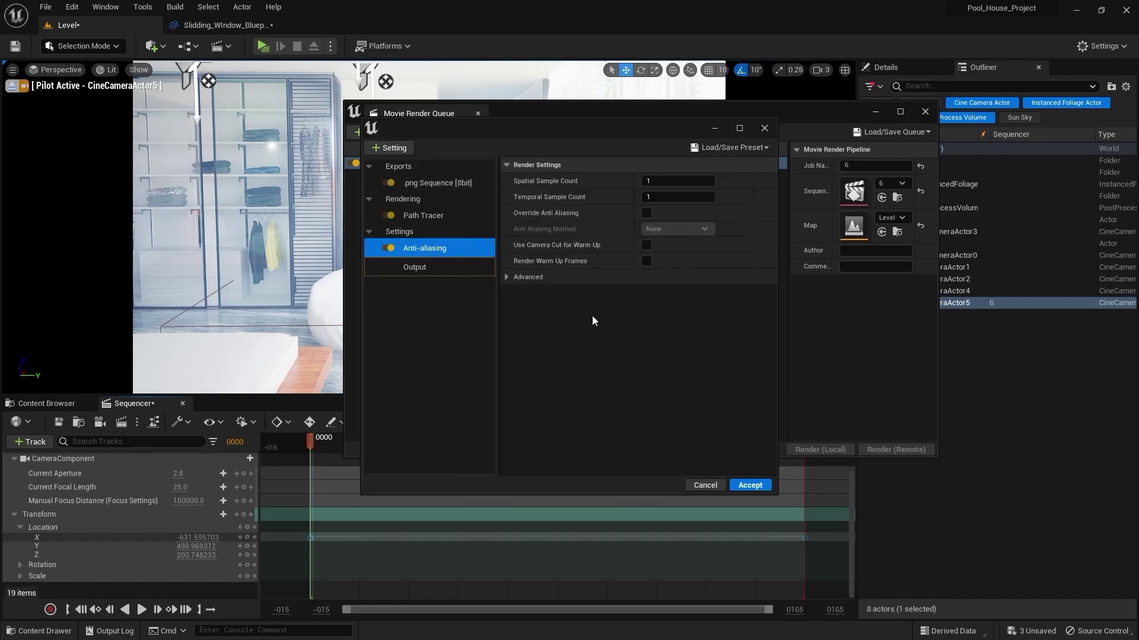
{"action": "left_click", "coordinate": [662, 181]}
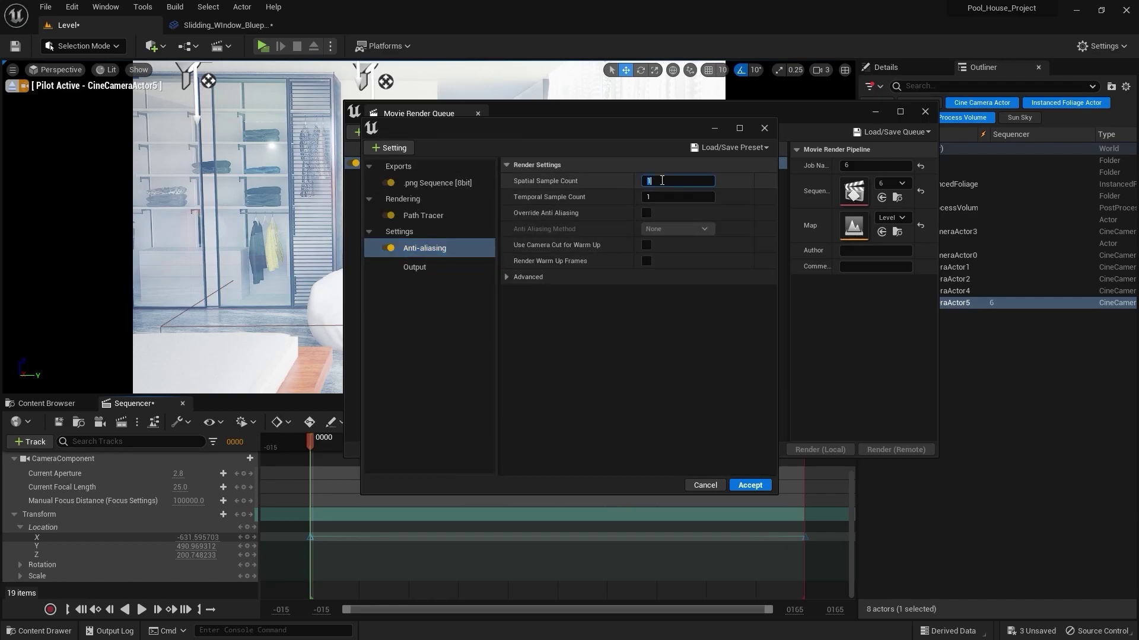
{"action": "type", "text": "16"}
{"action": "left_click", "coordinate": [696, 196]}
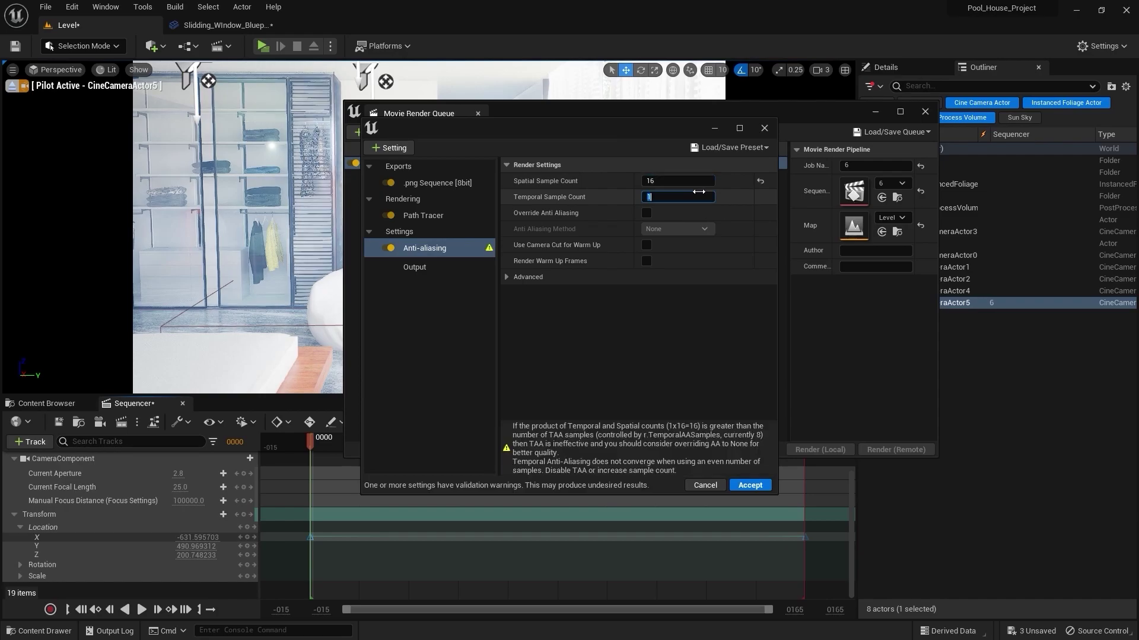
{"action": "type", "text": "16"}
{"action": "key", "text": "Return"}
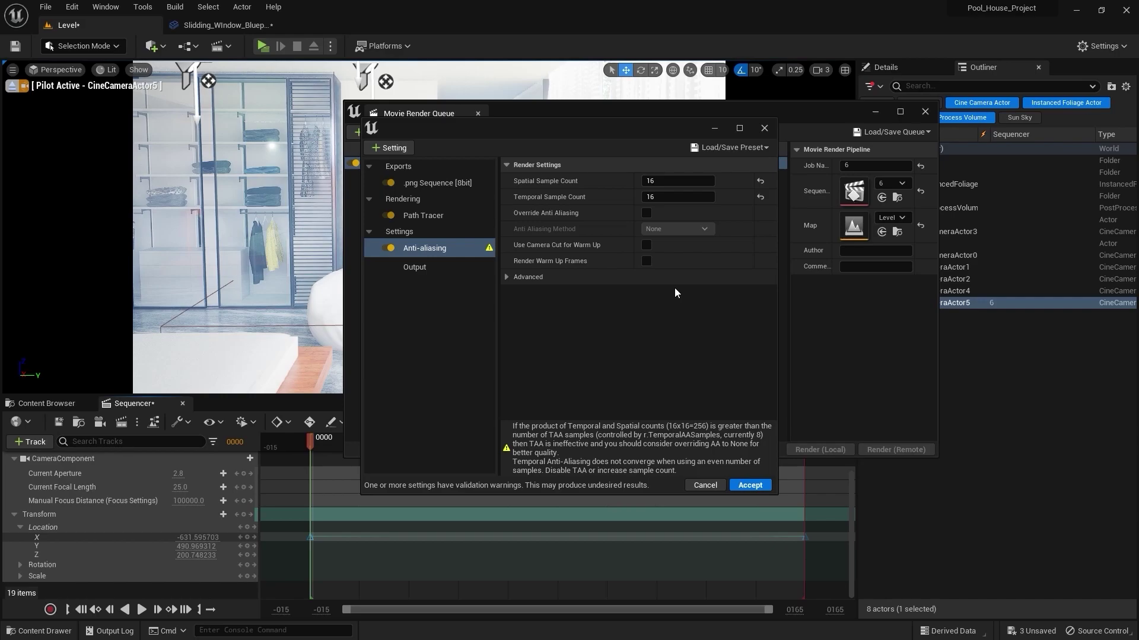
{"action": "left_click", "coordinate": [648, 213]}
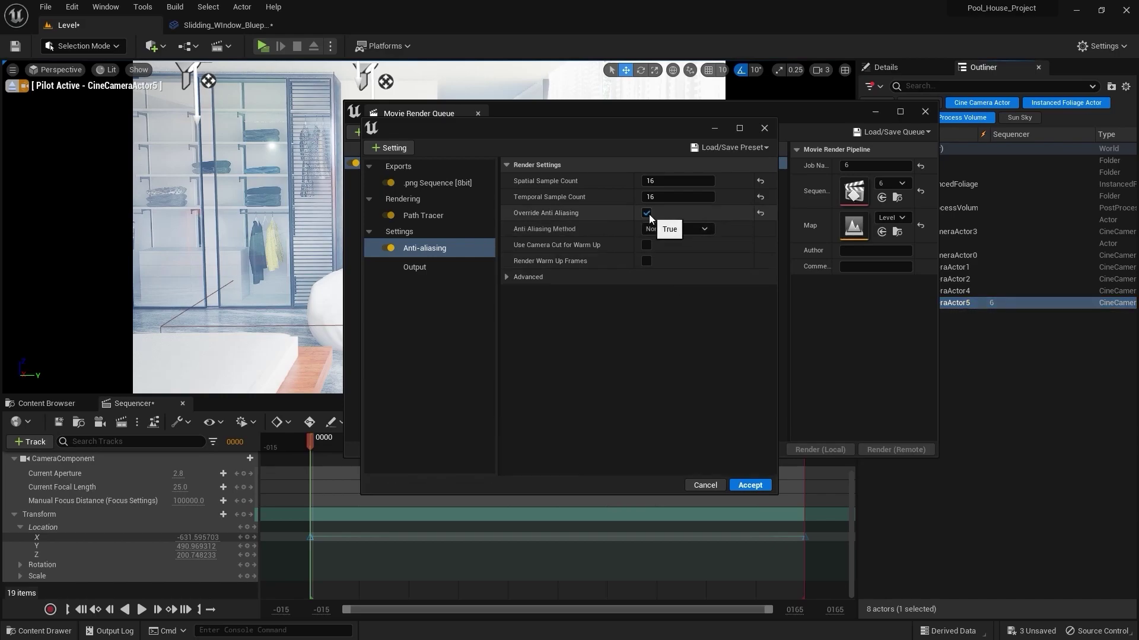
{"action": "left_click", "coordinate": [750, 485]}
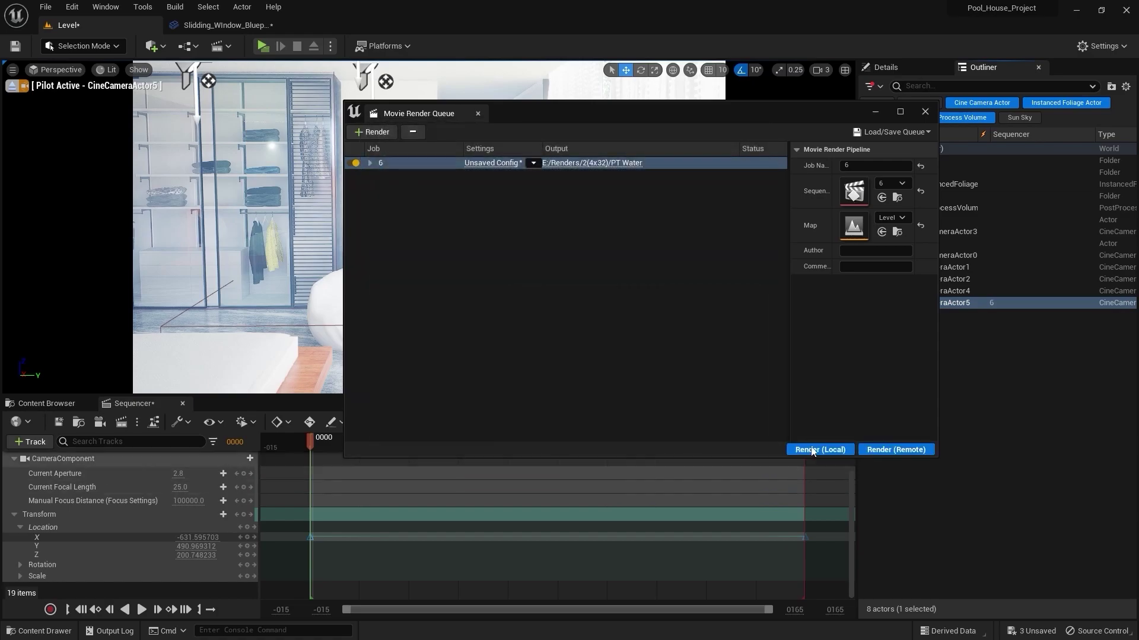
Start the local render of job 6, stop it during the first frame, and close the Movie Render Queue.
{"action": "left_click", "coordinate": [816, 449]}
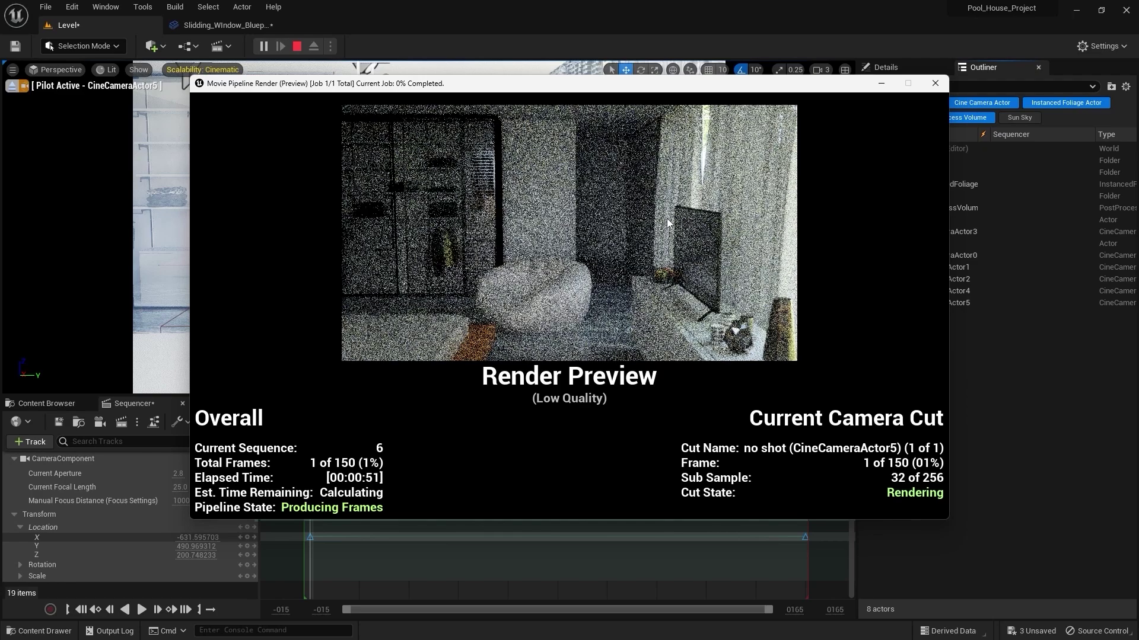
{"action": "key", "text": "Escape"}
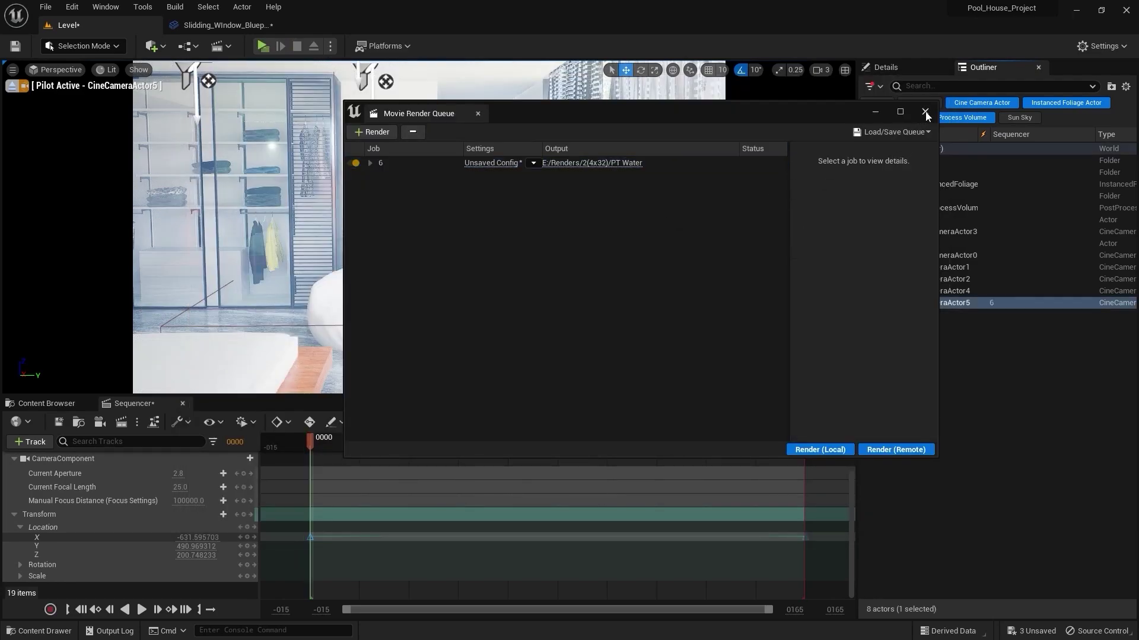
{"action": "left_click", "coordinate": [477, 114]}
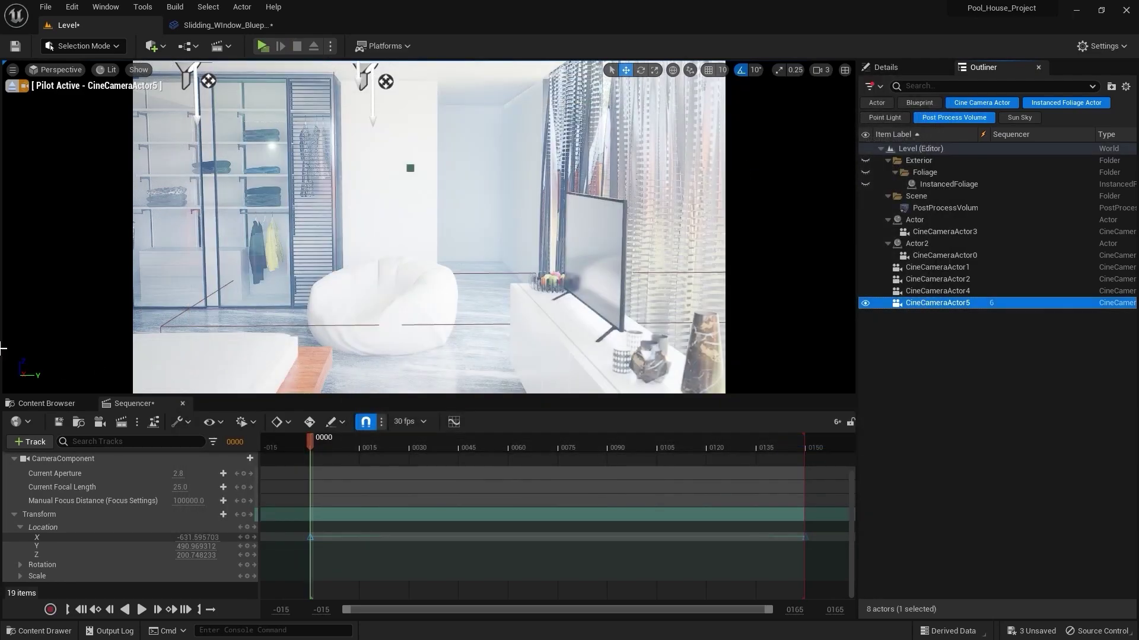
Stop piloting CineCameraActor5 and bring the bathroom sink and faucet into view.
{"action": "left_click", "coordinate": [12, 87]}
{"action": "right_click_drag", "start_coordinate": [388, 261], "coordinate": [389, 261]}
{"action": "right_click_drag", "start_coordinate": [455, 224], "coordinate": [456, 224]}
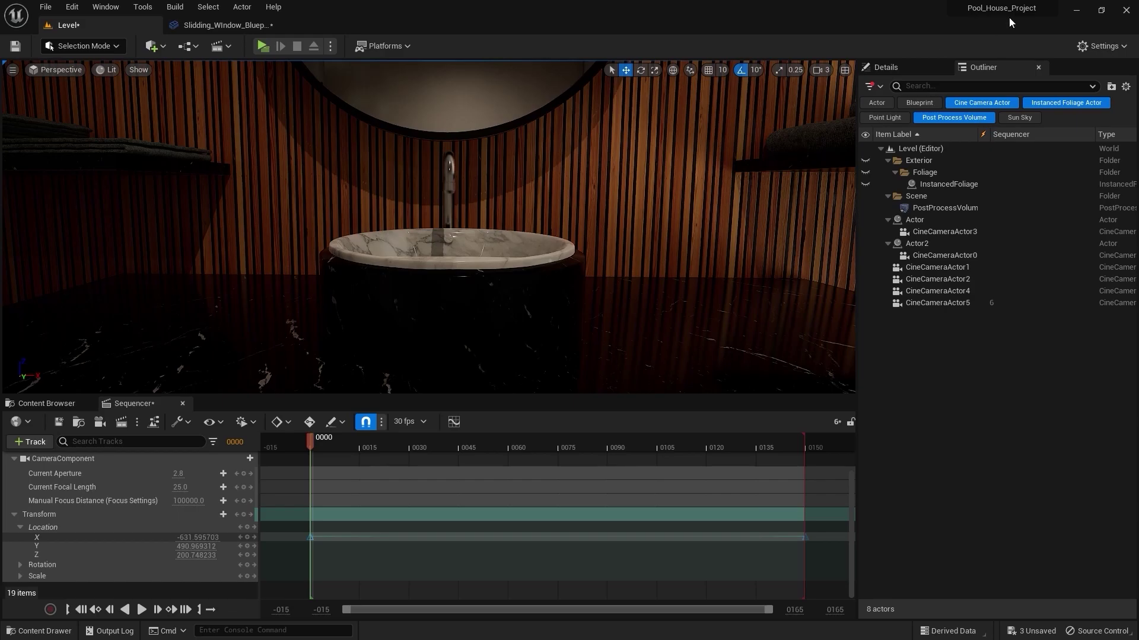
Include Blueprint actors in the Outliner filter and select the Water Simulation Bathroom component of Bathroom_Faucet_Simulation_Blueprint.
{"action": "left_click", "coordinate": [935, 106]}
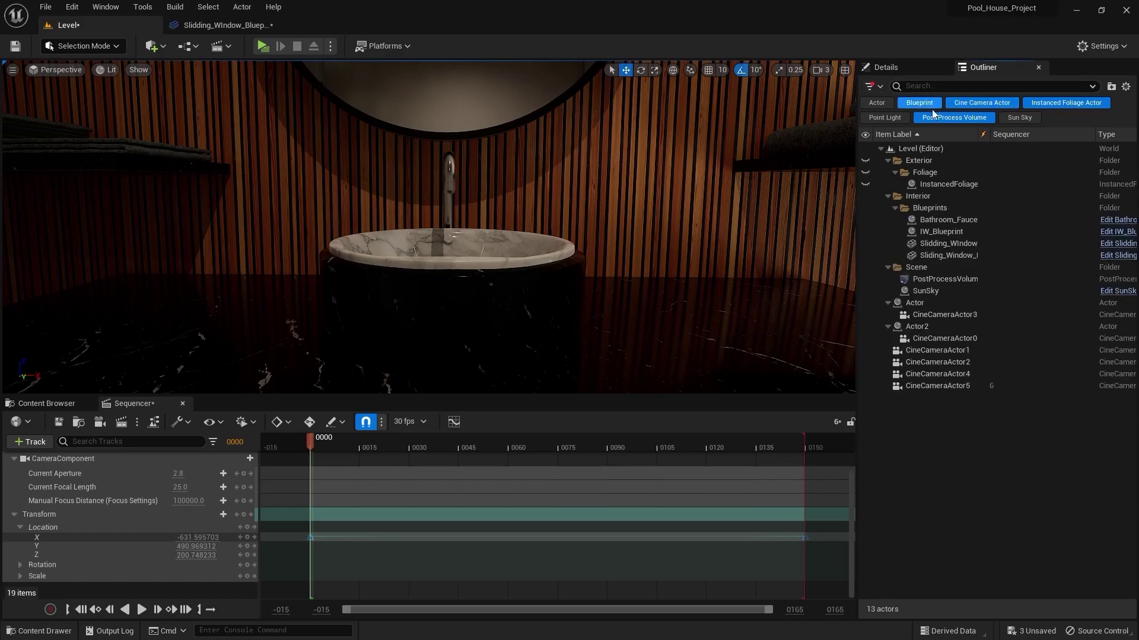
{"action": "left_click", "coordinate": [979, 219]}
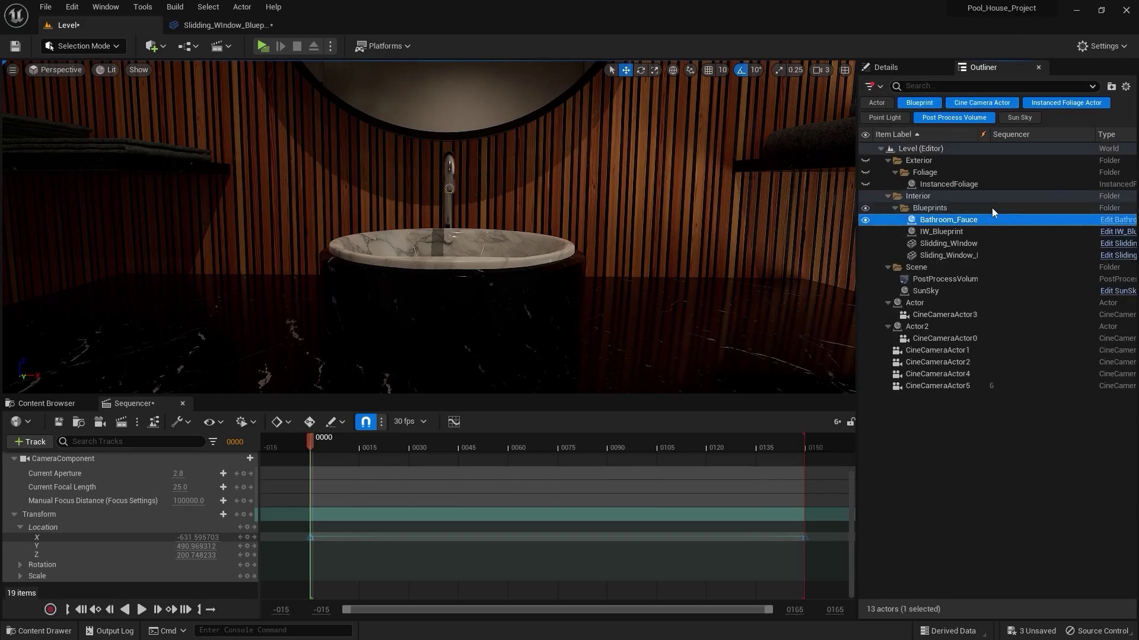
{"action": "left_click", "coordinate": [922, 68]}
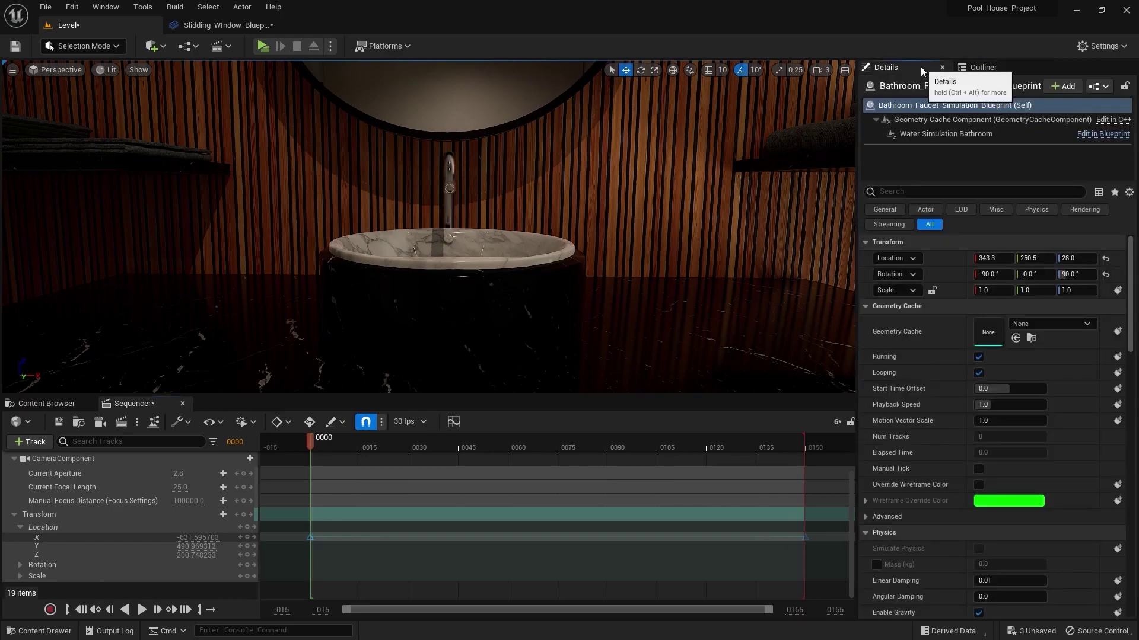
{"action": "left_click", "coordinate": [919, 119]}
{"action": "left_click", "coordinate": [918, 134]}
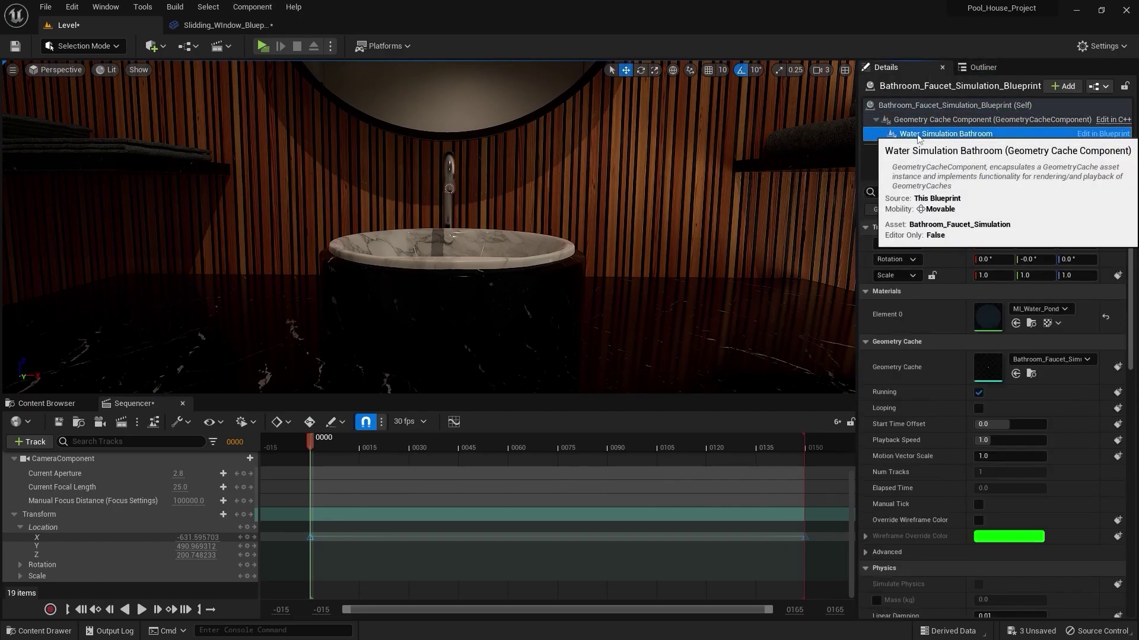
Open the Windows_Glass_Lumen folder within the project's Materials folder and look at the Glass_Inst1 material instance.
{"action": "left_click", "coordinate": [34, 404]}
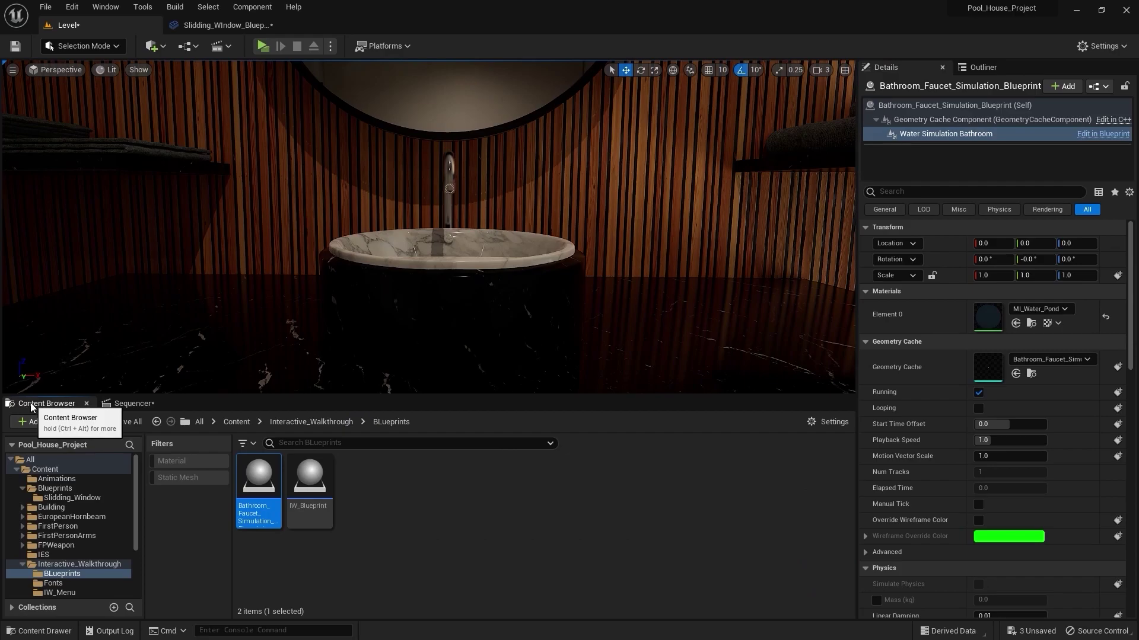
{"action": "scroll", "coordinate": [60, 534], "scroll_direction": "down", "scroll_amount": 3}
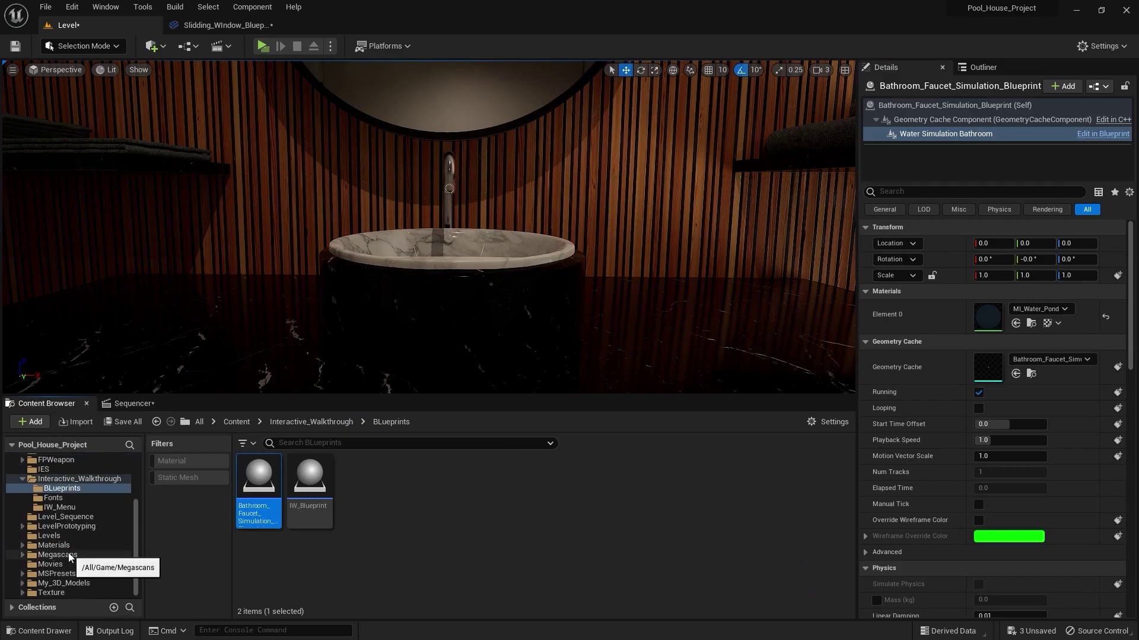
{"action": "left_click", "coordinate": [68, 546]}
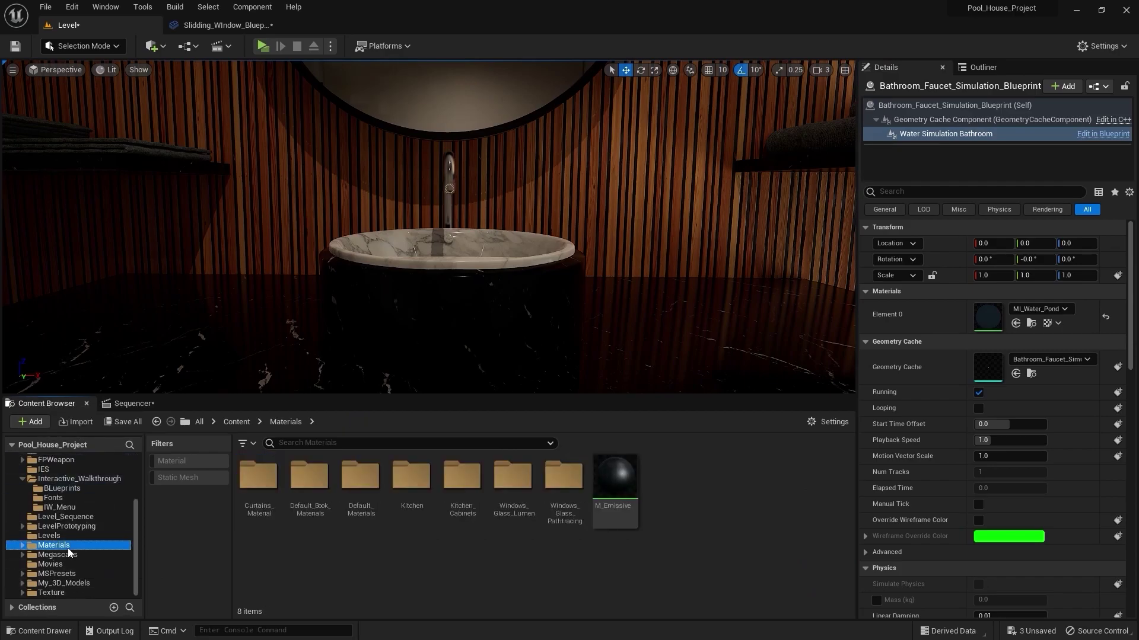
{"action": "double_click", "coordinate": [513, 477]}
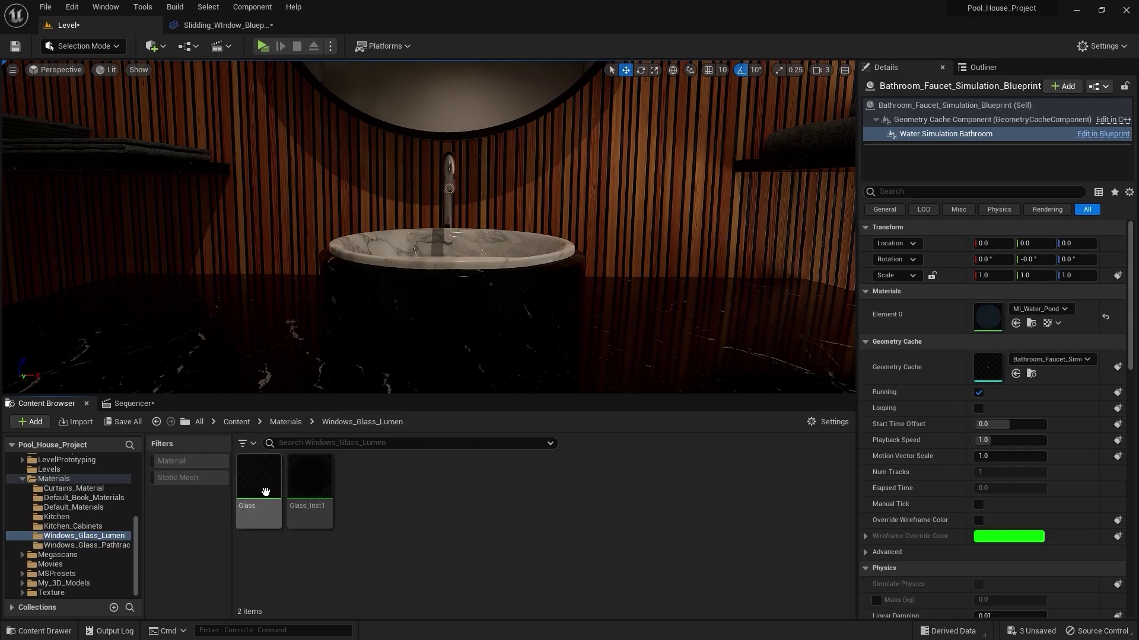
{"action": "left_click", "coordinate": [309, 476]}
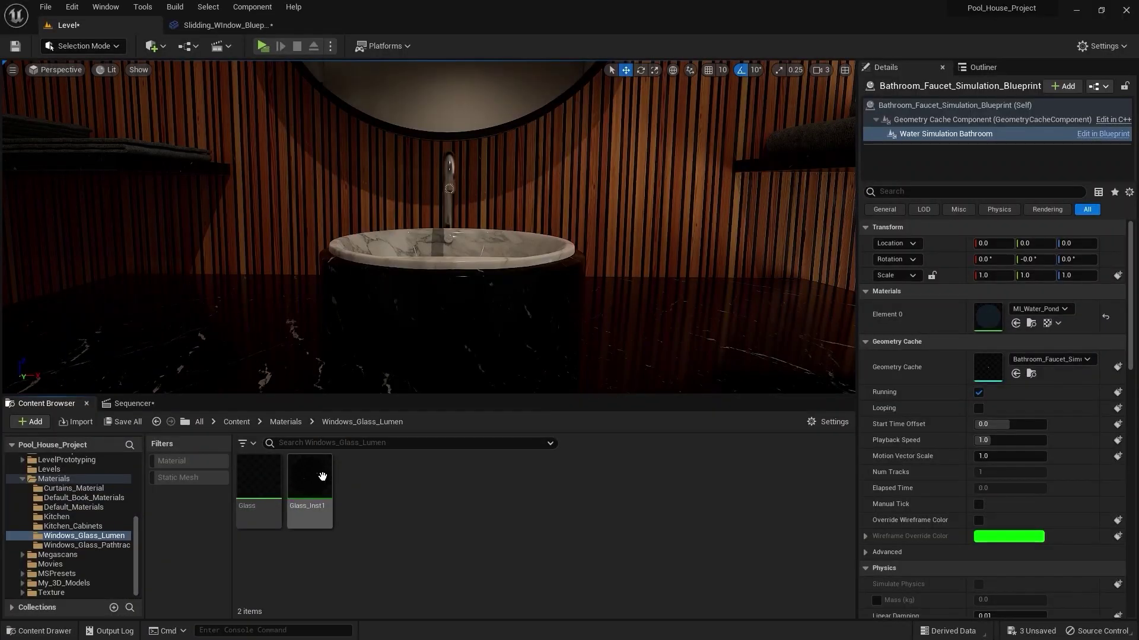
{"action": "left_click", "coordinate": [323, 486]}
{"action": "left_click", "coordinate": [389, 503]}
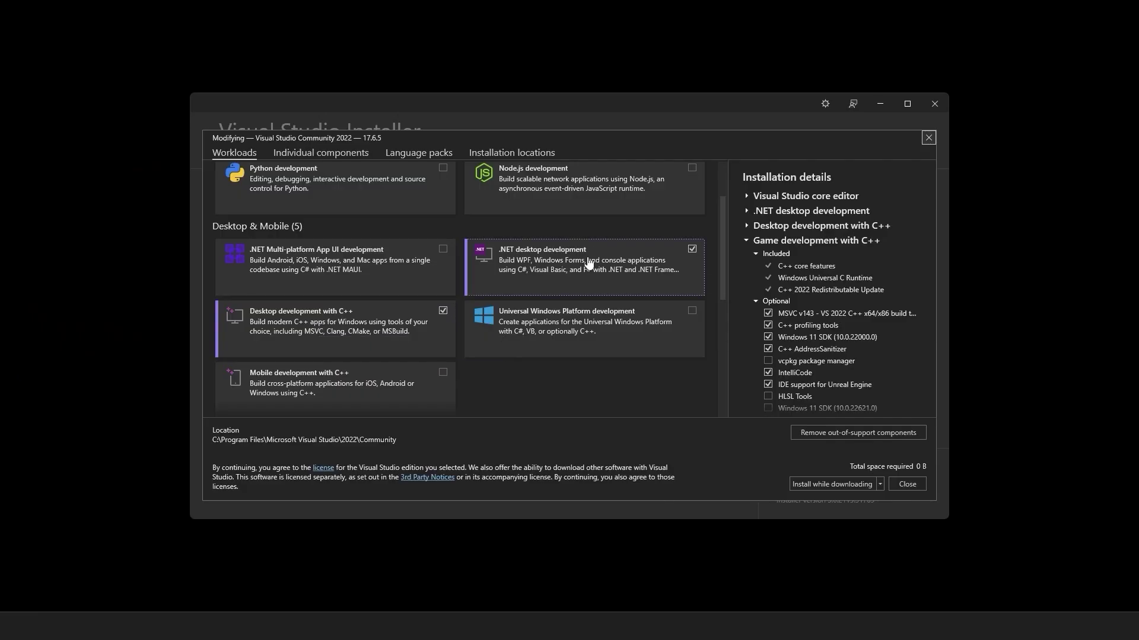
In Visual Studio Installer, review the workloads of Visual Studio Community 2022 and launch the program.
{"action": "scroll", "coordinate": [590, 264], "scroll_direction": "down", "scroll_amount": 5}
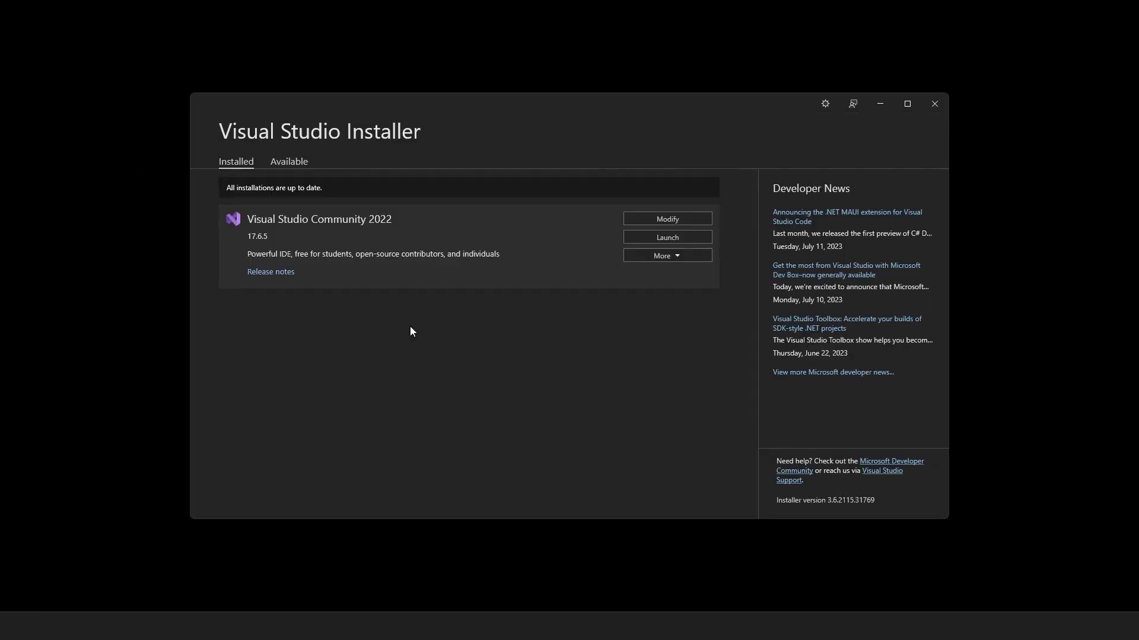
{"action": "left_click", "coordinate": [633, 239]}
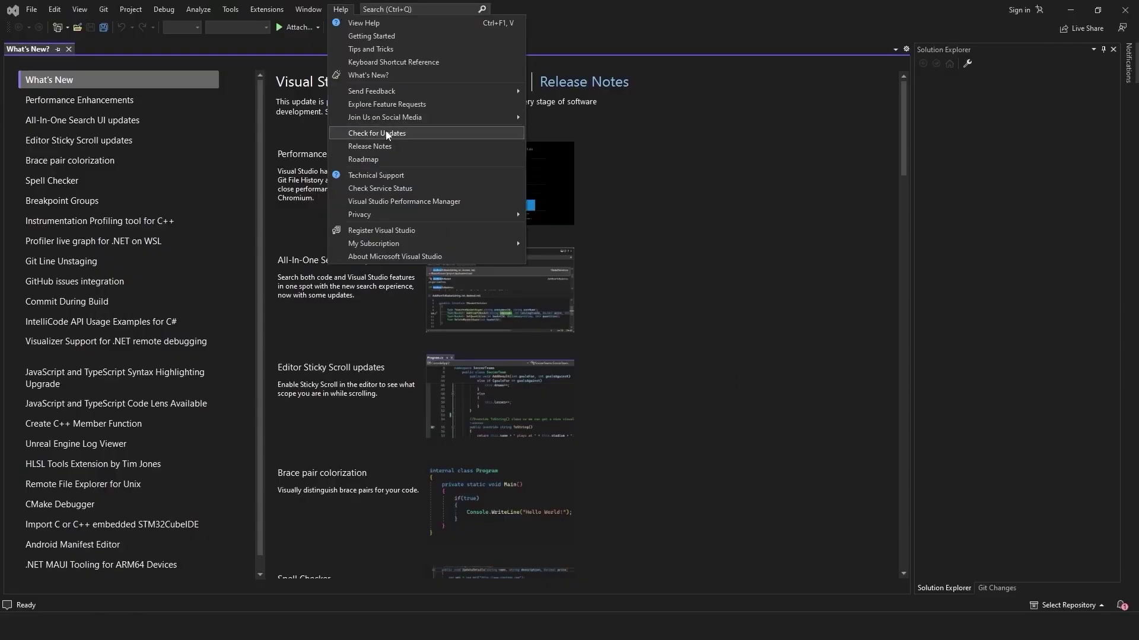